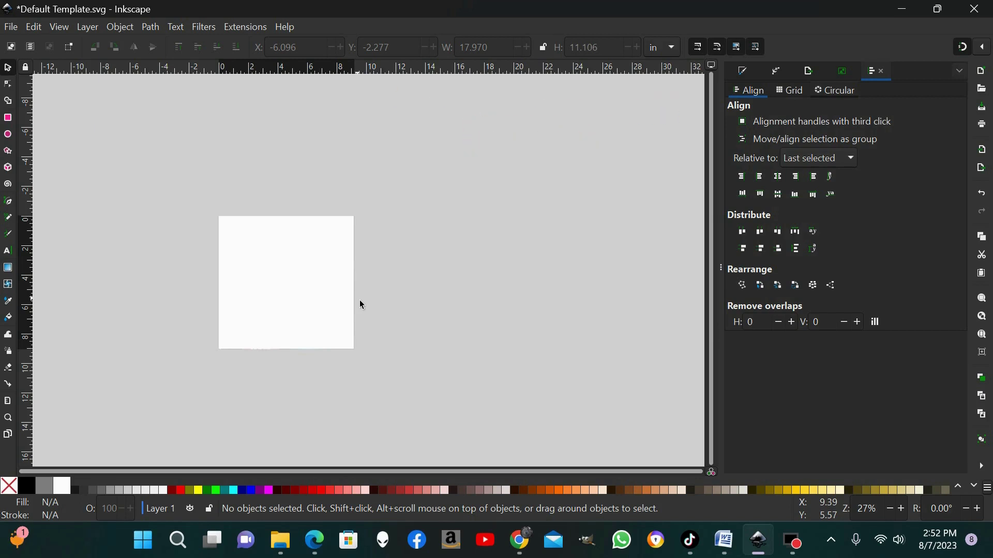
Draw a blue rectangle about 10.07 in wide and 7.25 in high, starting inside the page and extending past its right edge
key("plus")
key("plus")
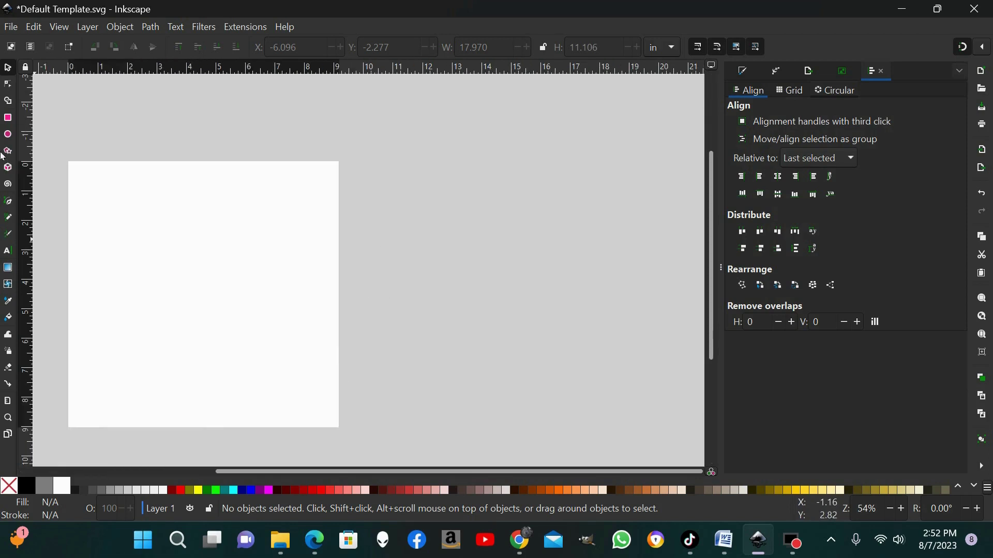
left_click(9, 119)
left_click_drag(118, 171, 416, 384)
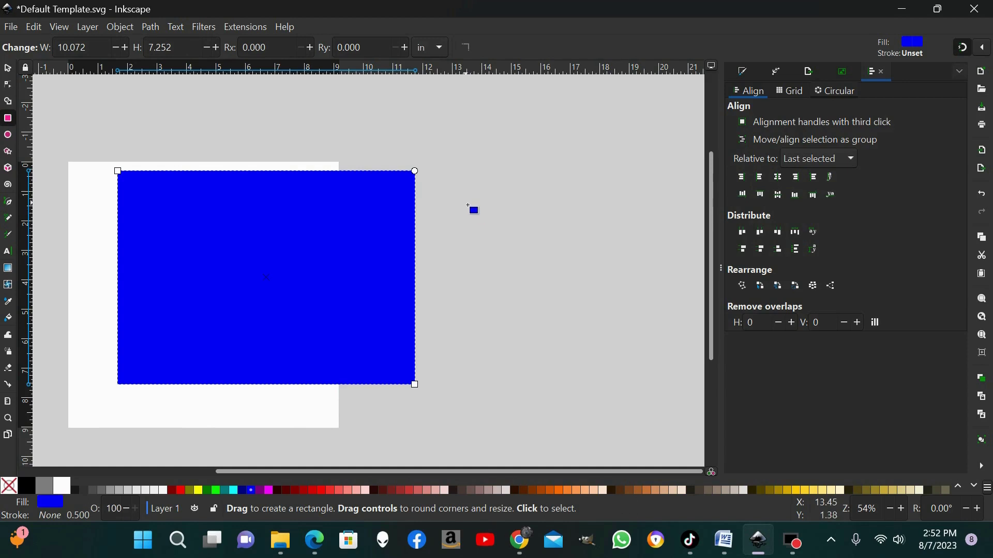
Draw a square of about 0.77 in beside the blue rectangle, fill it red, and move it onto the rectangle
left_click_drag(456, 199, 483, 227)
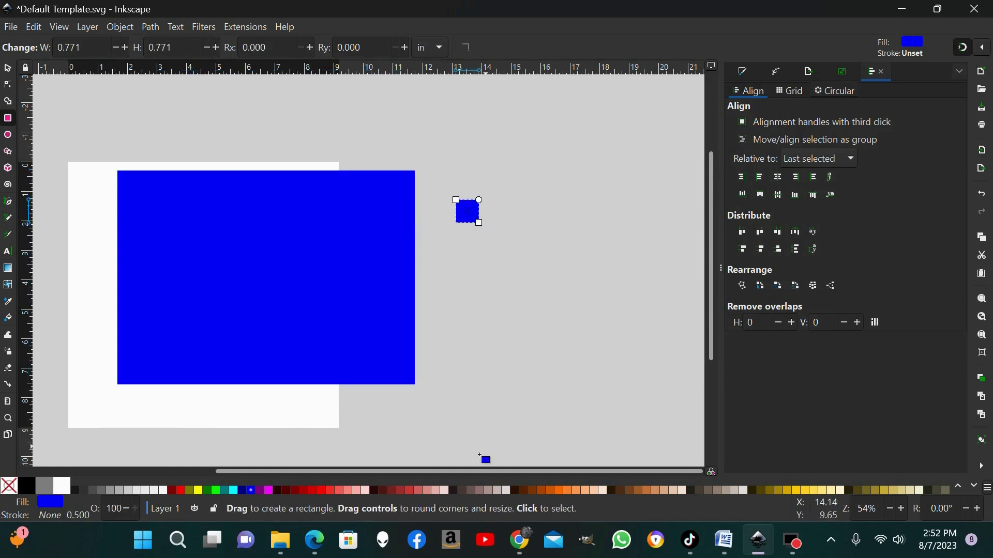
left_click(180, 489)
left_click(7, 68)
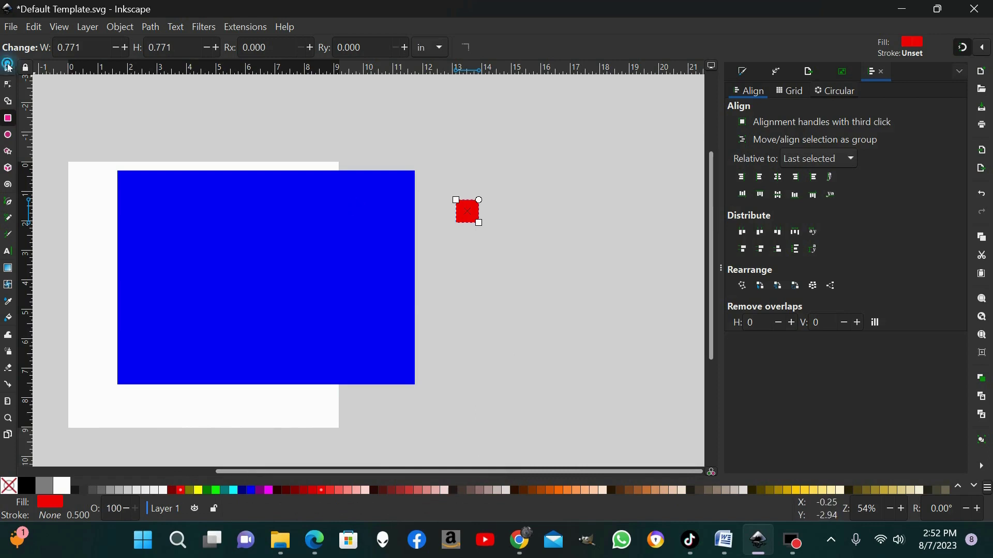
left_click_drag(472, 215, 330, 260)
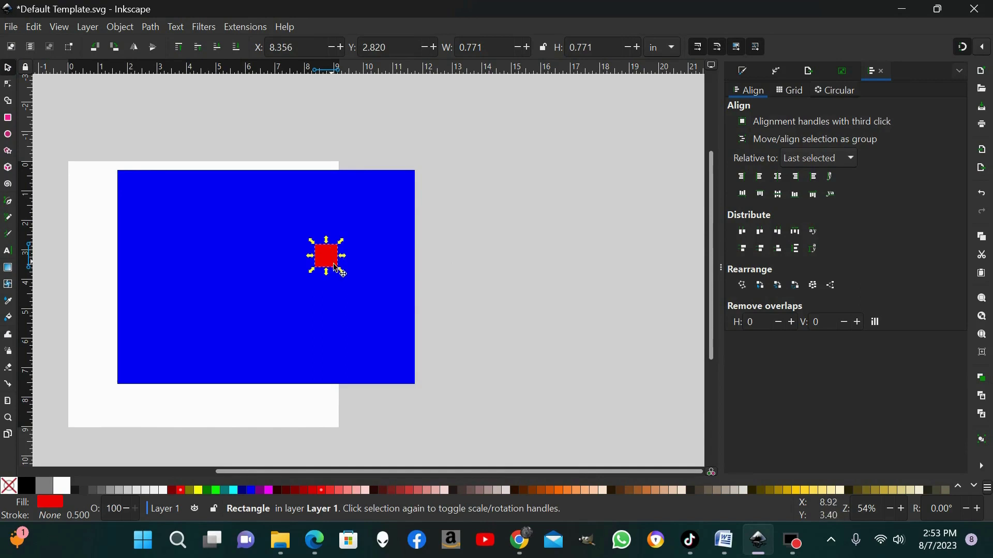
Align the red square relative to the last selected blue rectangle through all five horizontal alignments, from outside its left edge to outside its right edge
left_click(851, 157)
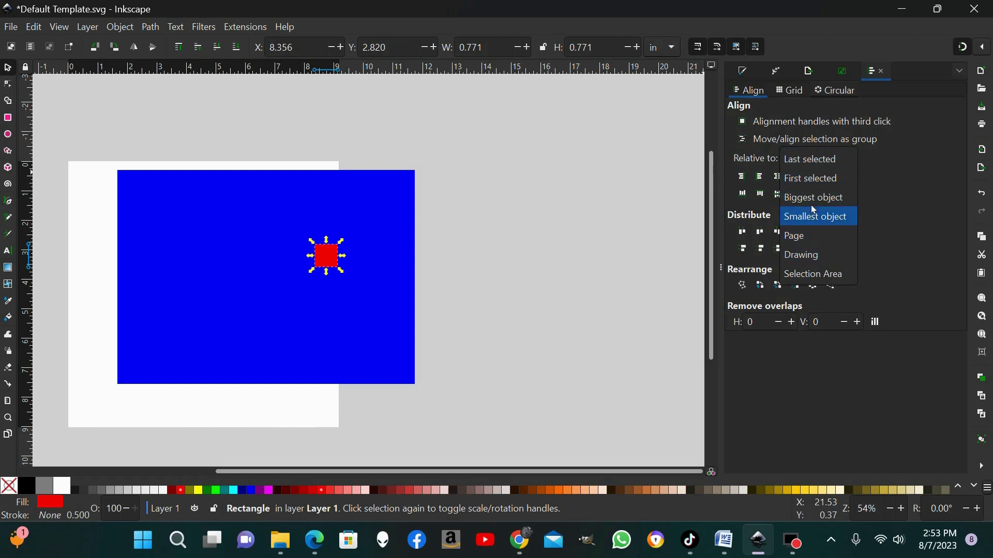
left_click(835, 161)
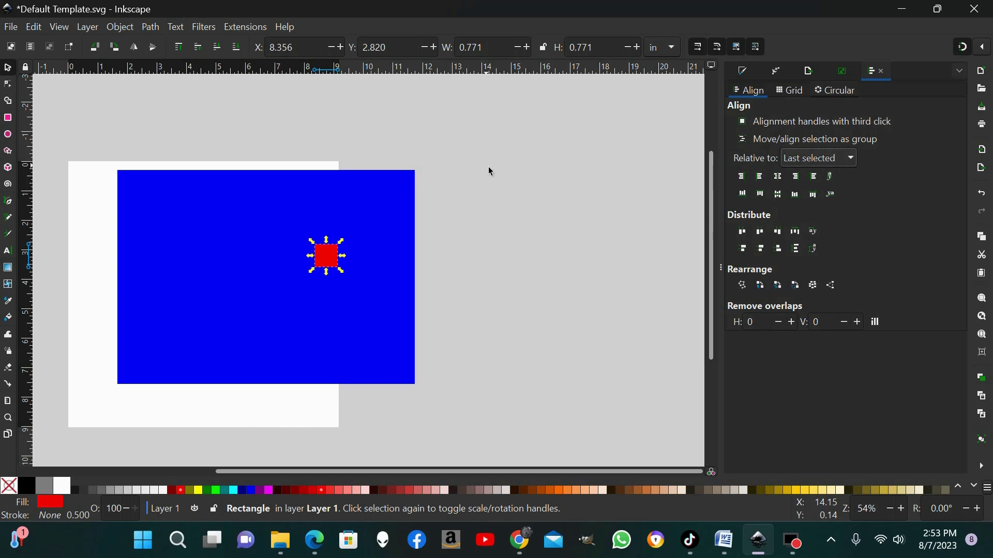
left_click(388, 215, "shift")
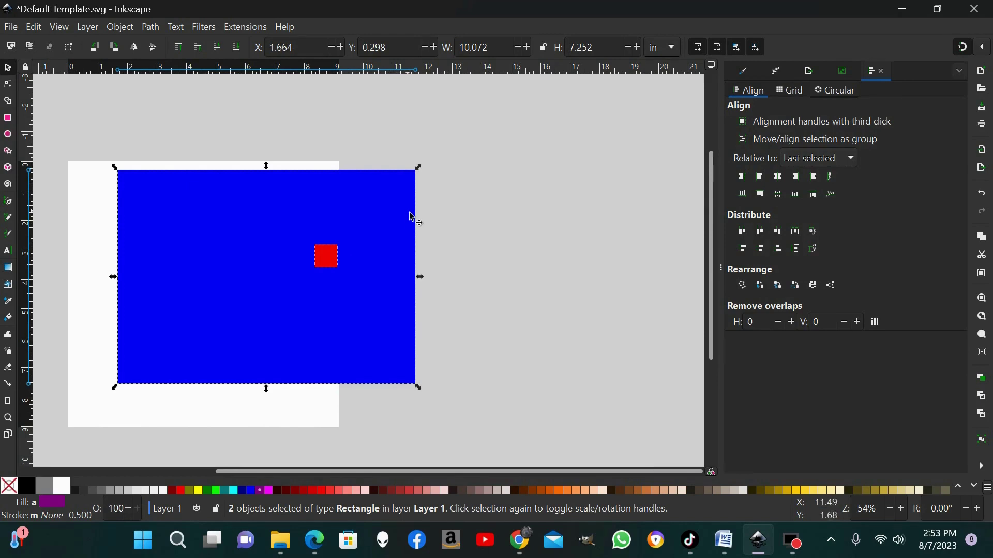
left_click(745, 181)
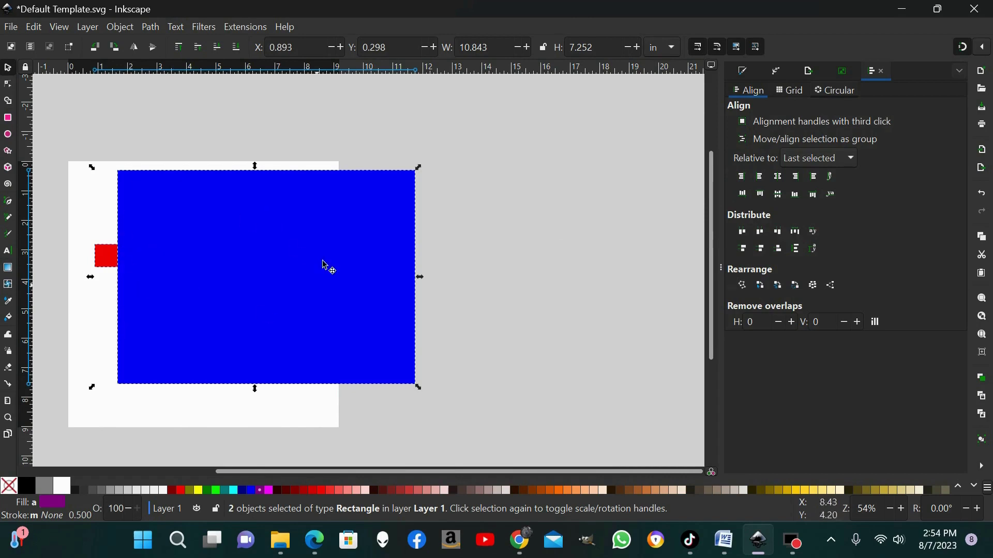
left_click(762, 177)
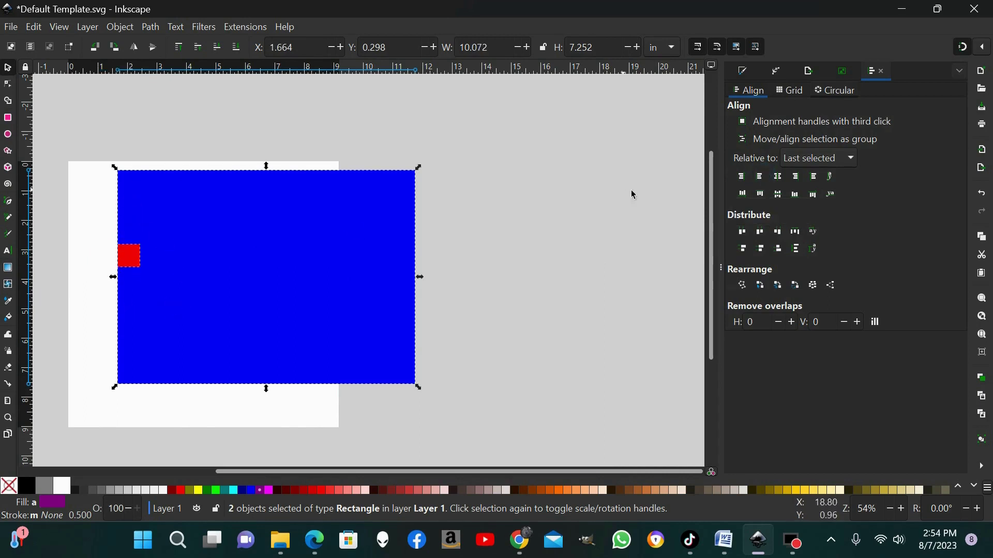
left_click(779, 179)
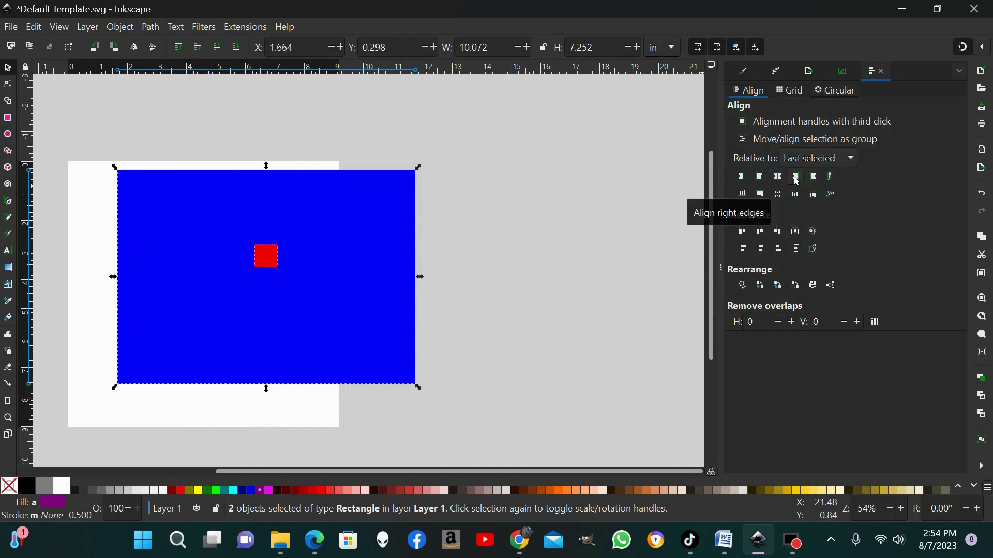
left_click(797, 180)
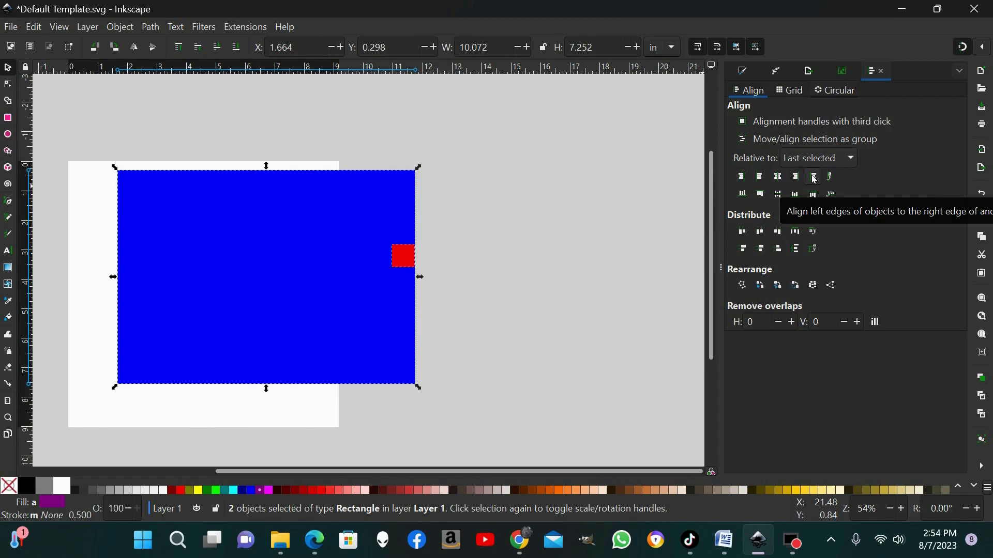
left_click(814, 179)
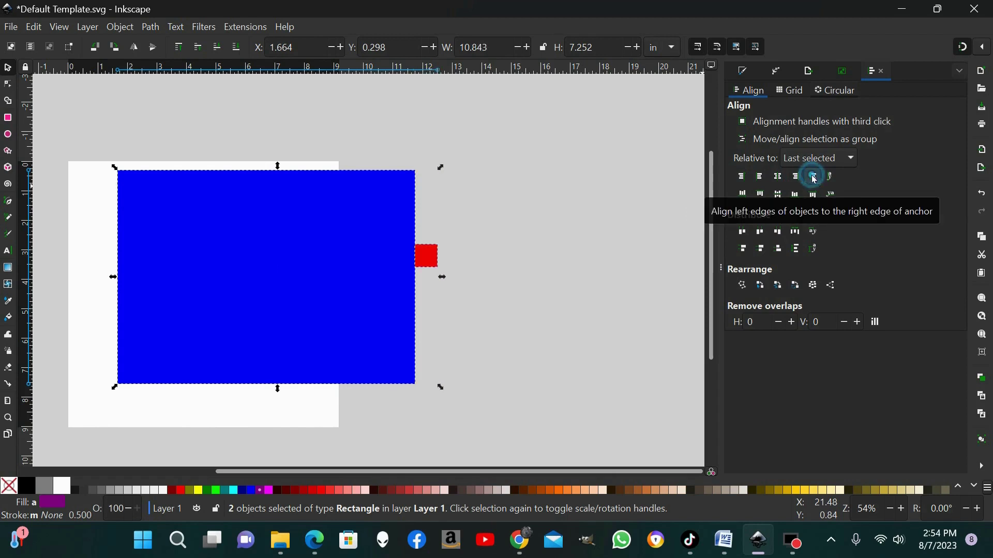
Align the red square through all five vertical alignments, from above the blue rectangle's top edge to below its bottom edge, and deselect both
left_click(743, 195)
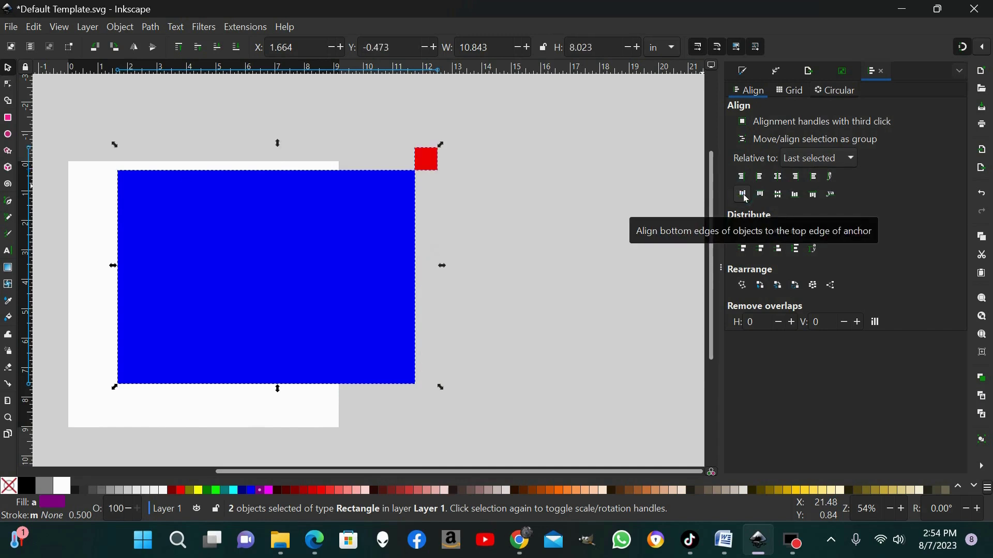
left_click(761, 195)
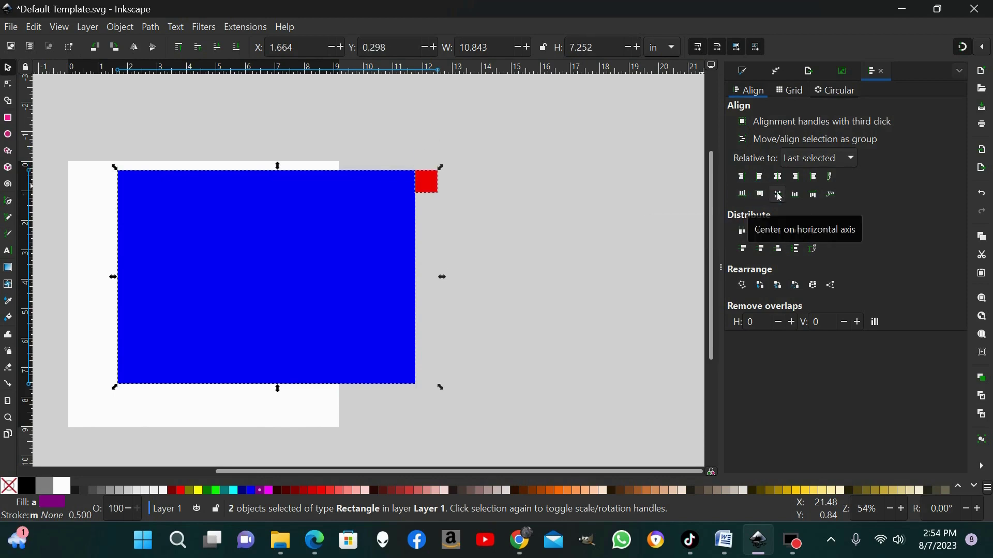
left_click(780, 197)
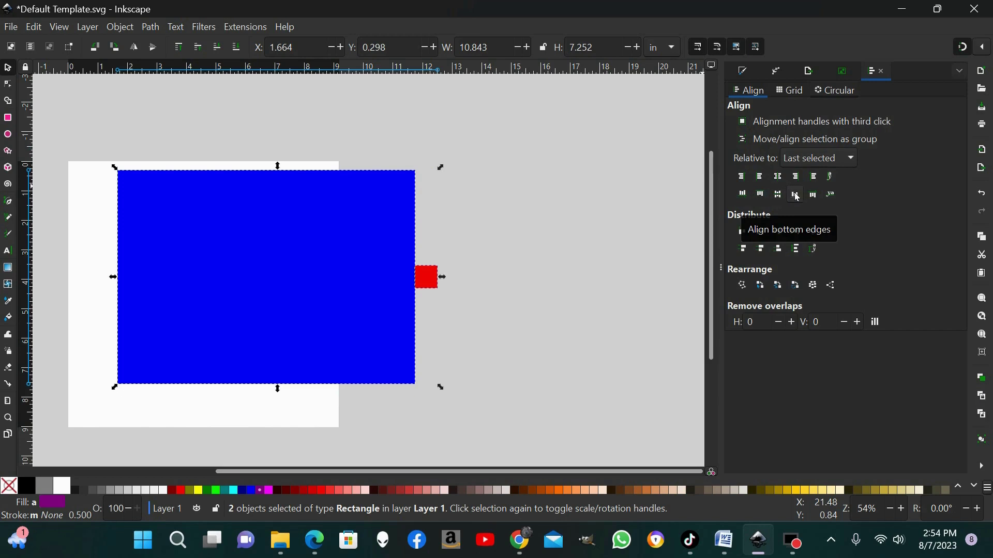
left_click(797, 196)
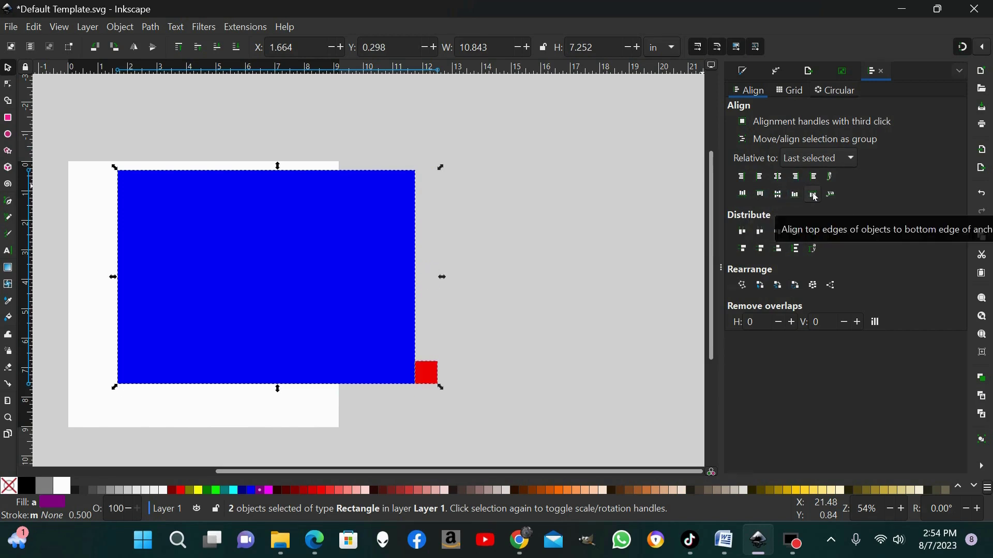
left_click(813, 195)
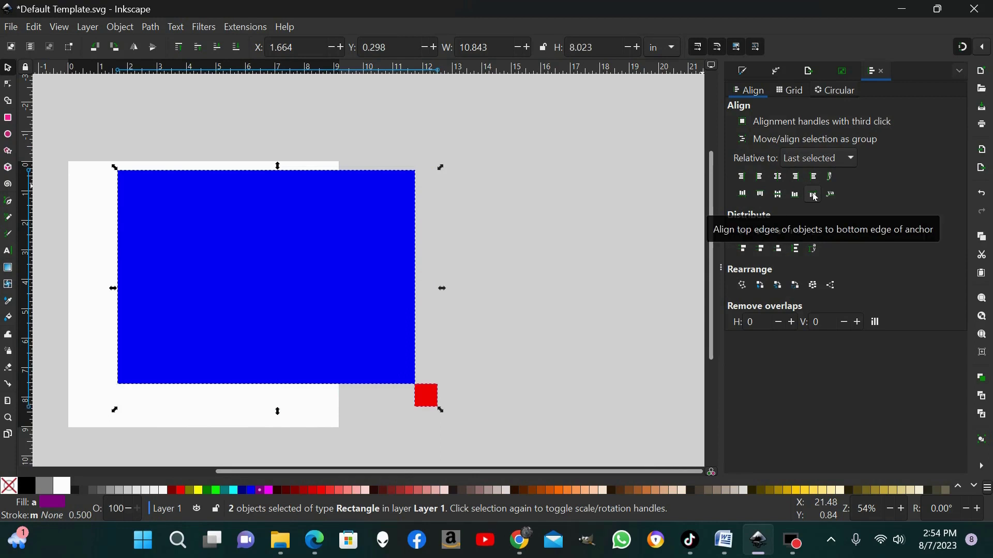
scroll(605, 295, "down", 2)
left_click(534, 174)
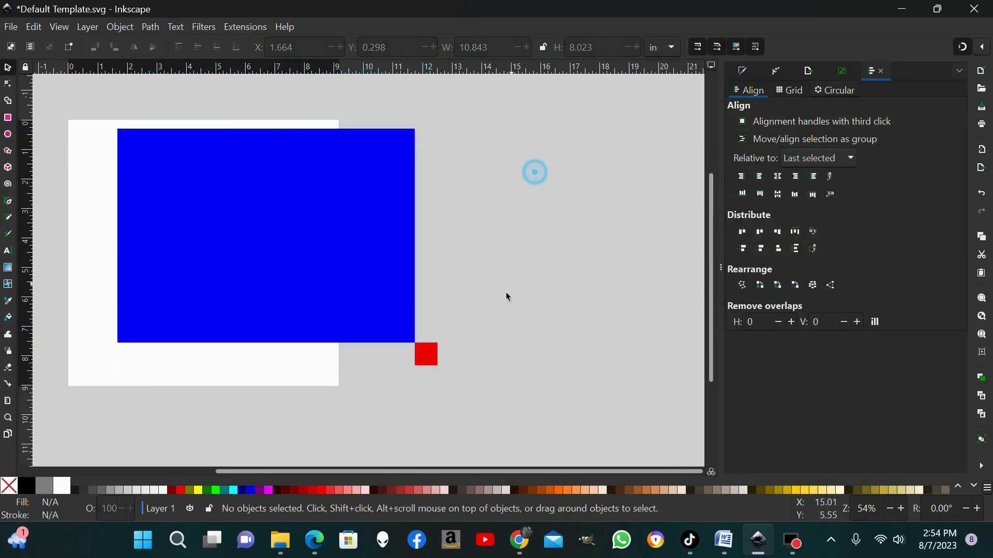
Move the red square back near the middle of the blue rectangle and delete both shapes
left_click_drag(428, 356, 257, 234)
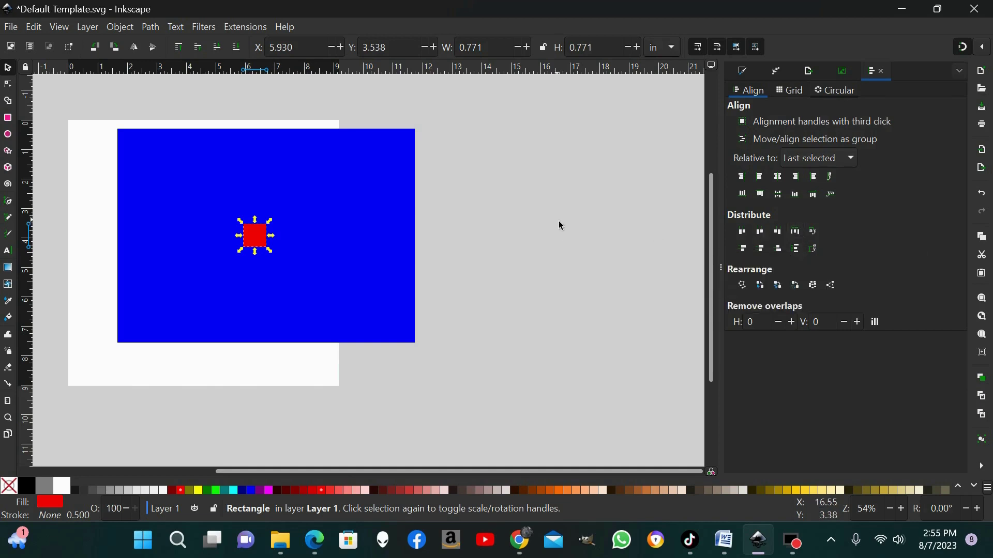
key("minus")
left_click_drag(469, 130, 155, 346)
key("Delete")
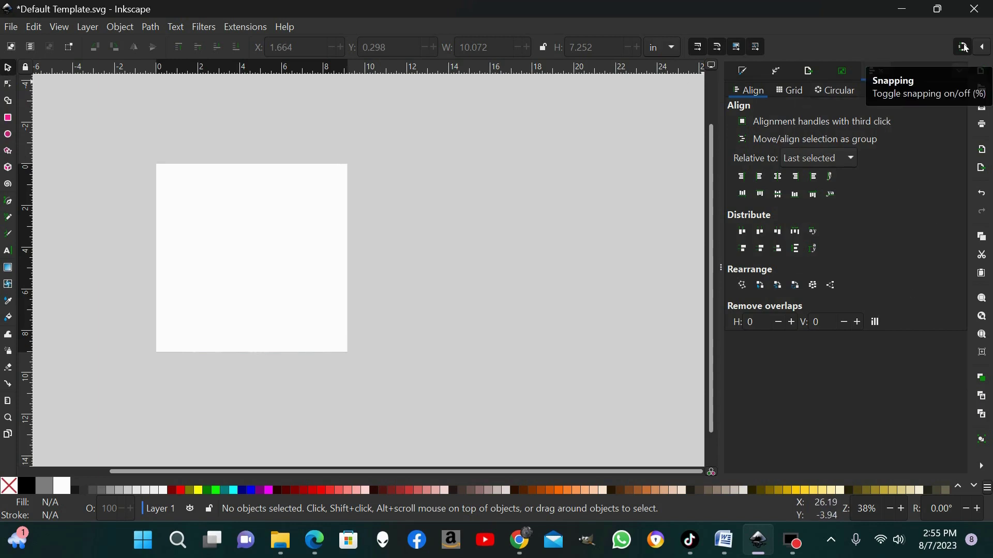
Review the enabled snapping options for bounding boxes, nodes, other points and alignment
left_click(983, 48)
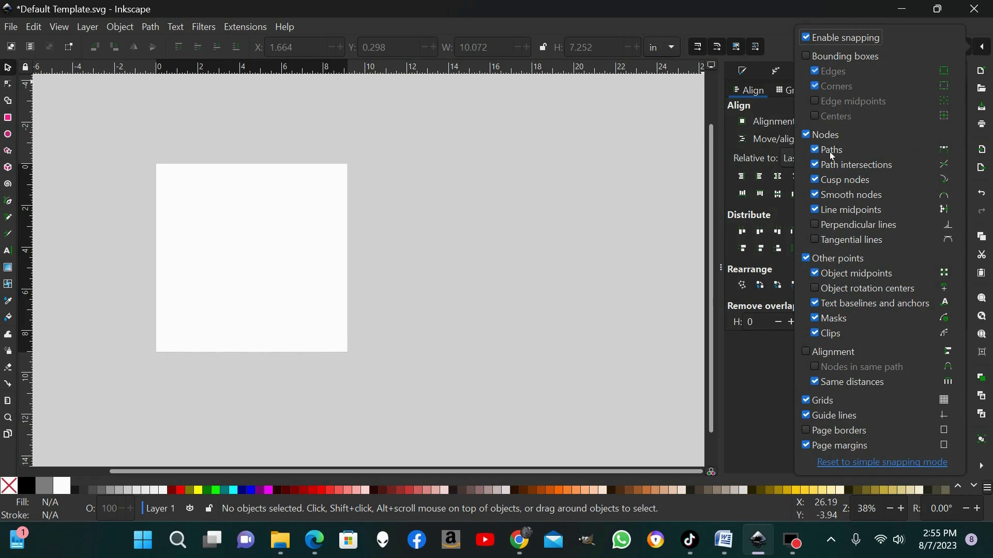
left_click(653, 116)
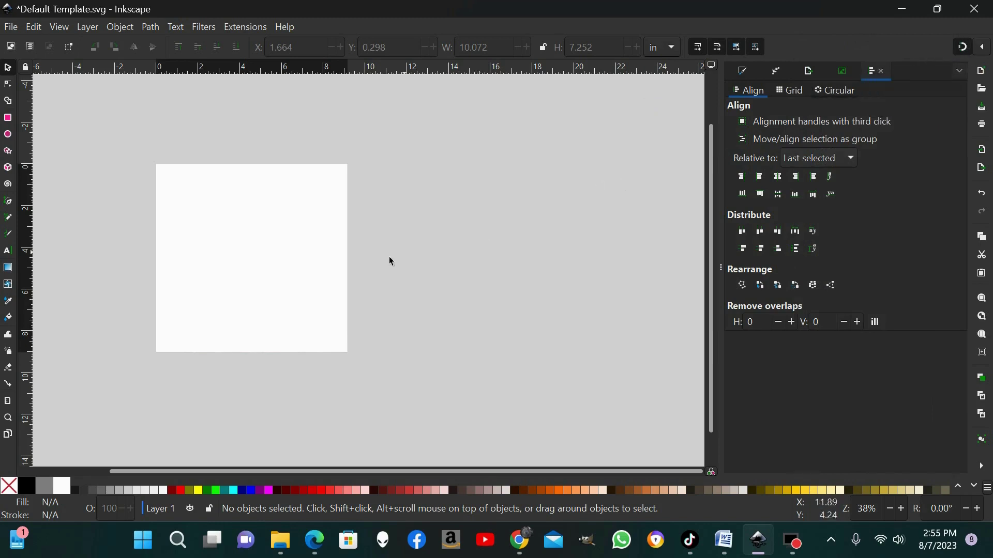
Draw a red rectangle about 19.08 in wide and 9.49 in high from the page's upper-left corner and select it
left_click(10, 122)
left_click_drag(157, 168, 555, 367)
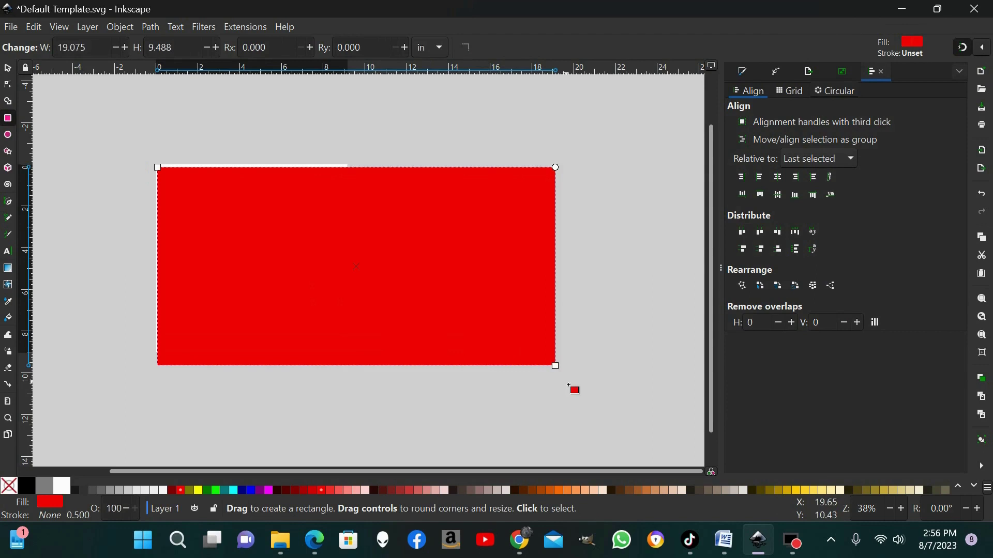
left_click(10, 70)
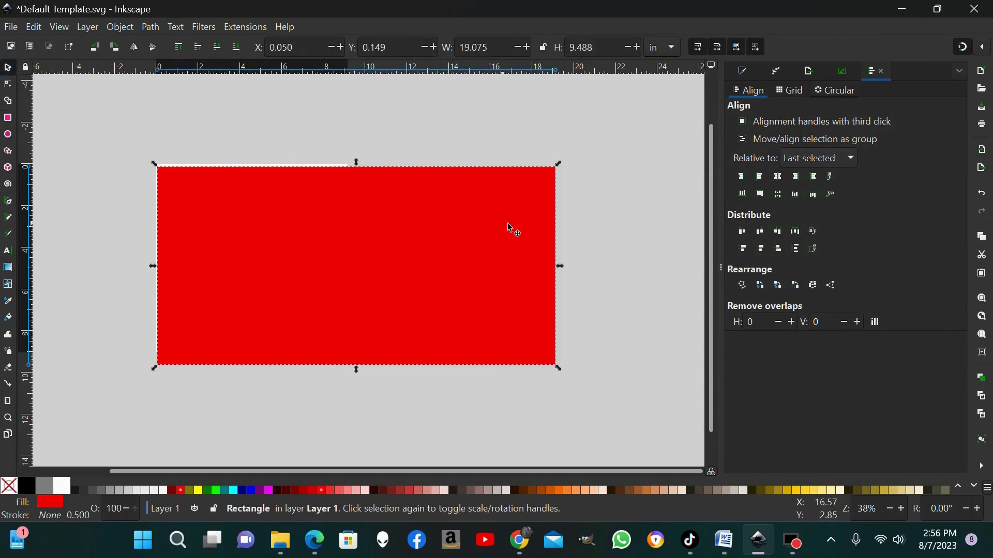
Set the red rectangle's size to 22.75 in wide by 14 in high and fill it with black
double_click(504, 51)
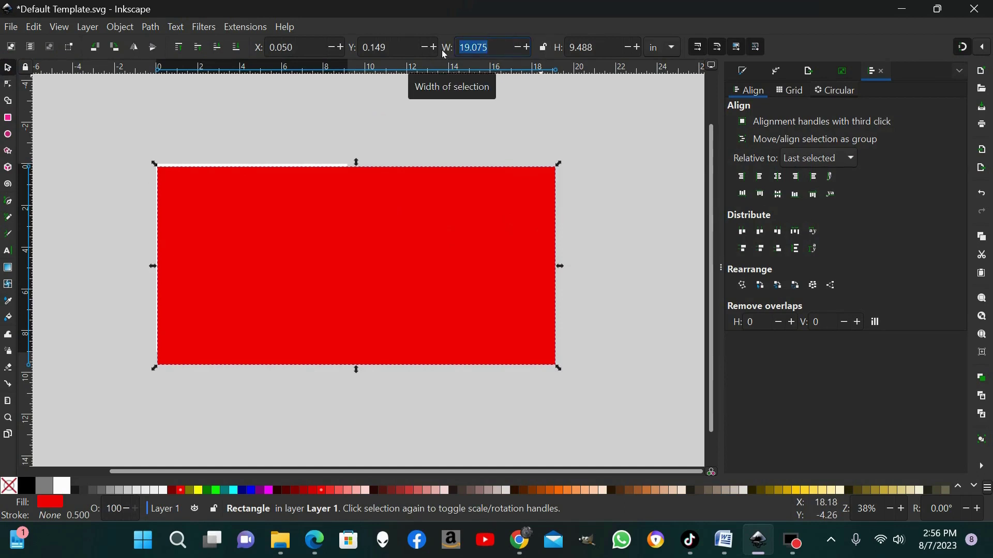
key("BackSpace")
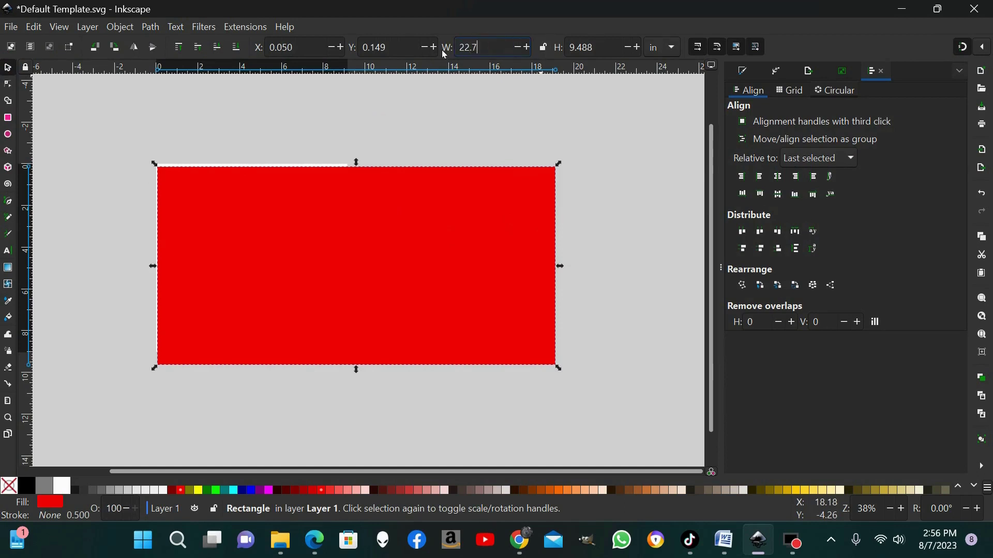
type("22.75")
key("Return")
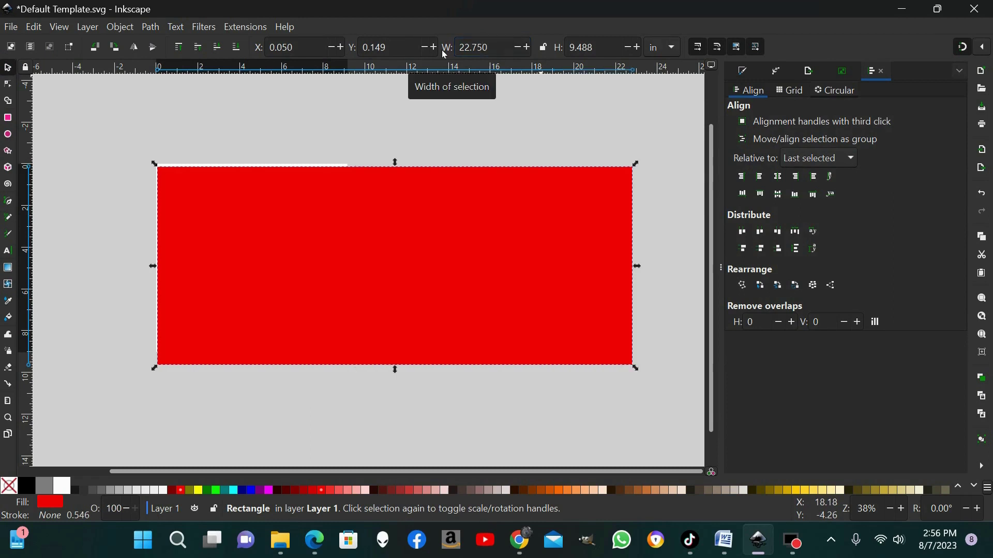
left_click(601, 50)
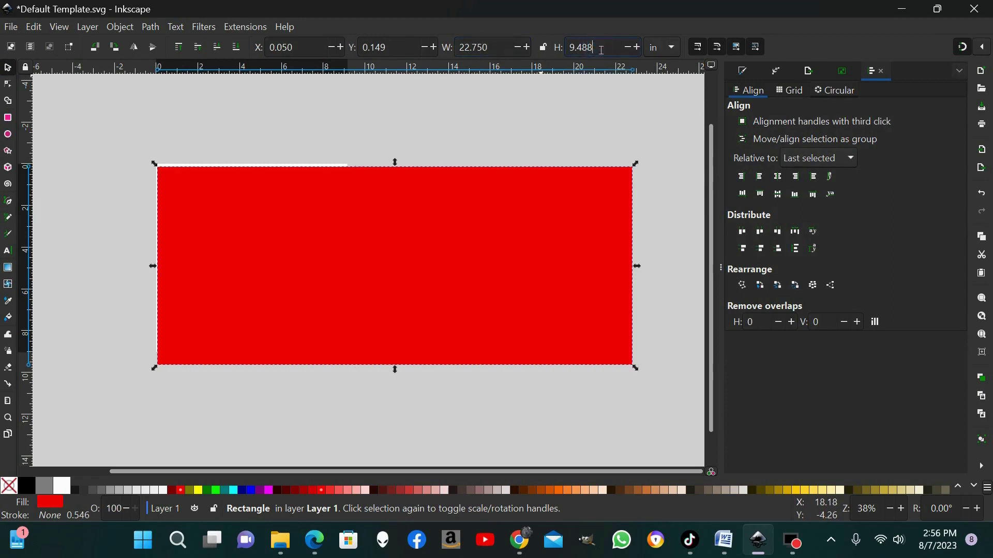
type("14")
key("Return")
scroll(636, 204, "down", 1)
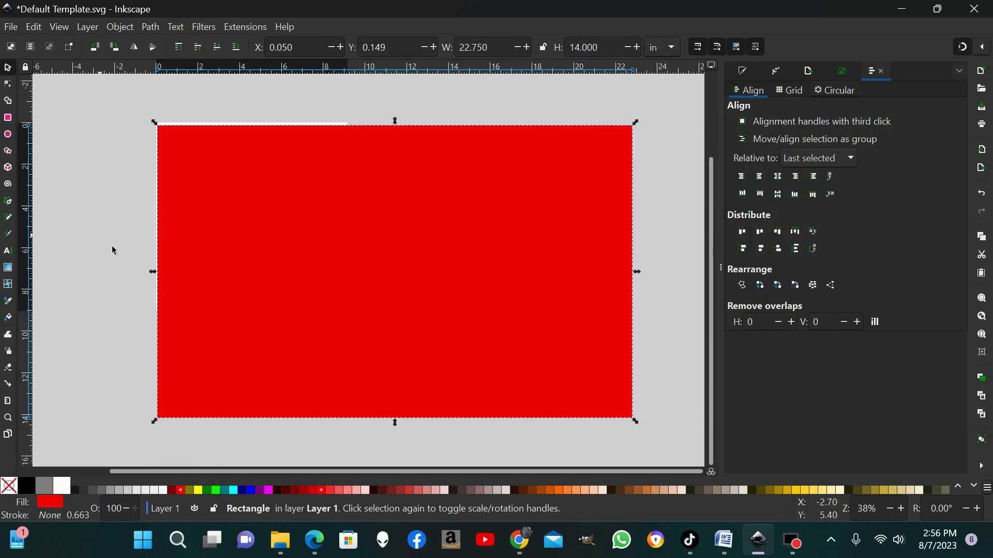
left_click(27, 486)
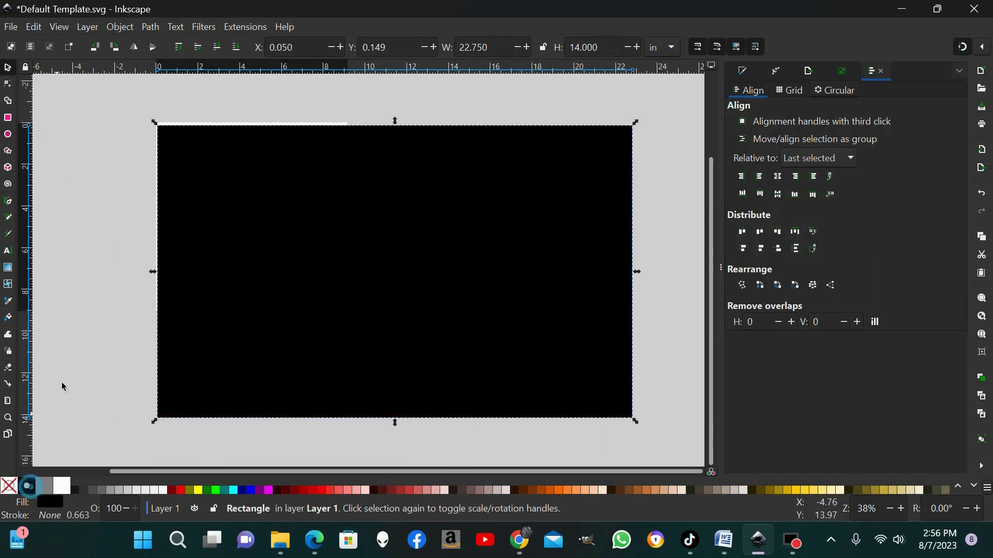
left_click(62, 322)
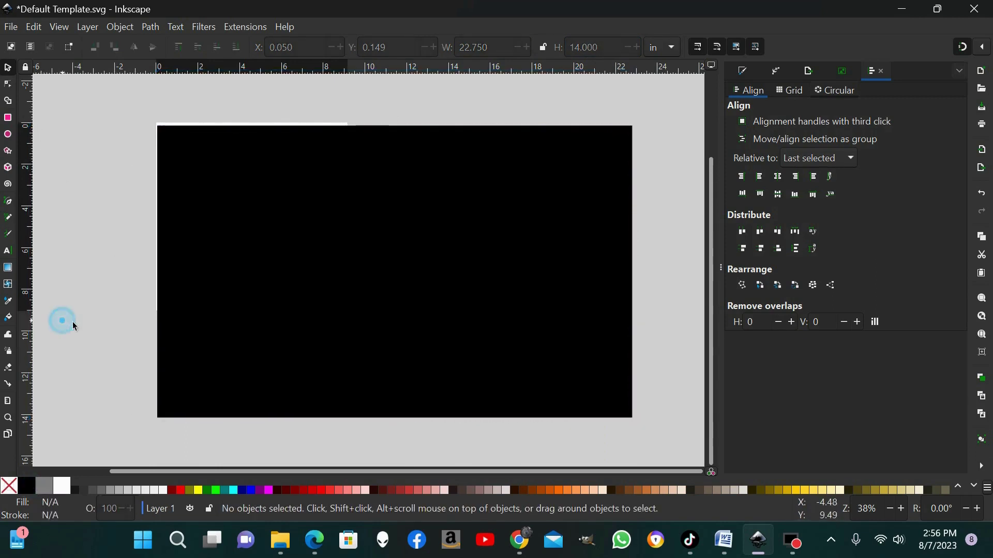
Draw a square of about 0.6 in above the black rectangle near its left end and fill it red
left_click(8, 118)
left_click_drag(203, 98, 219, 109)
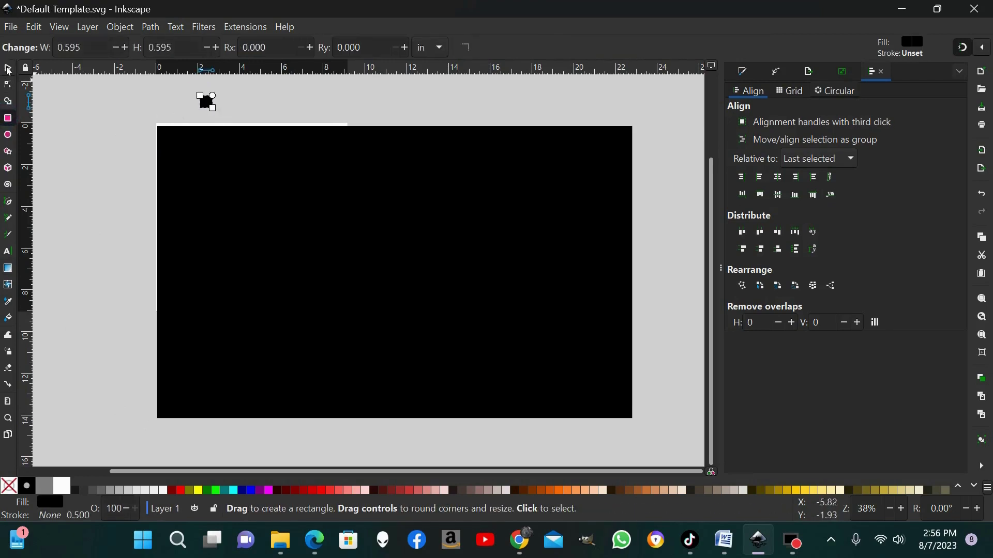
left_click(7, 68)
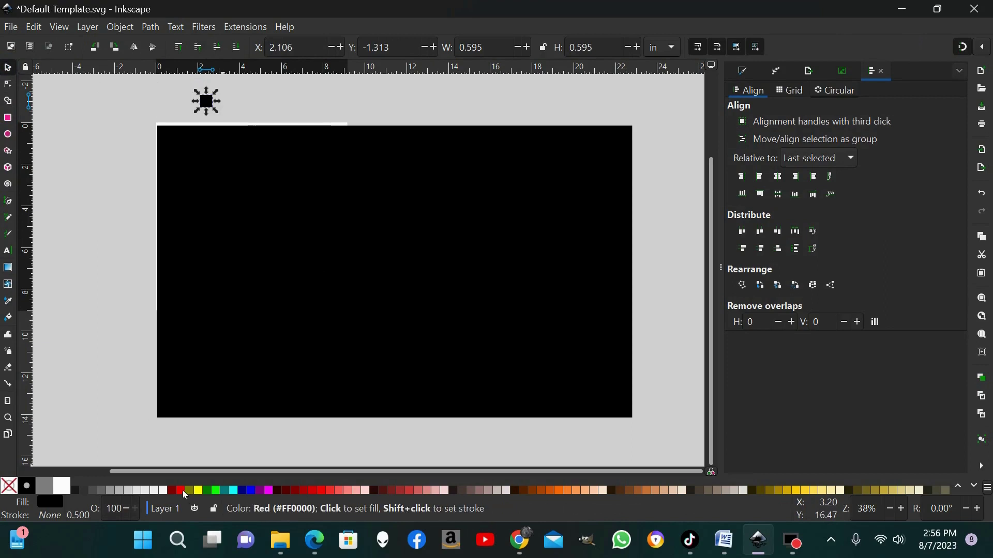
left_click(182, 490)
left_click_drag(325, 471, 267, 468)
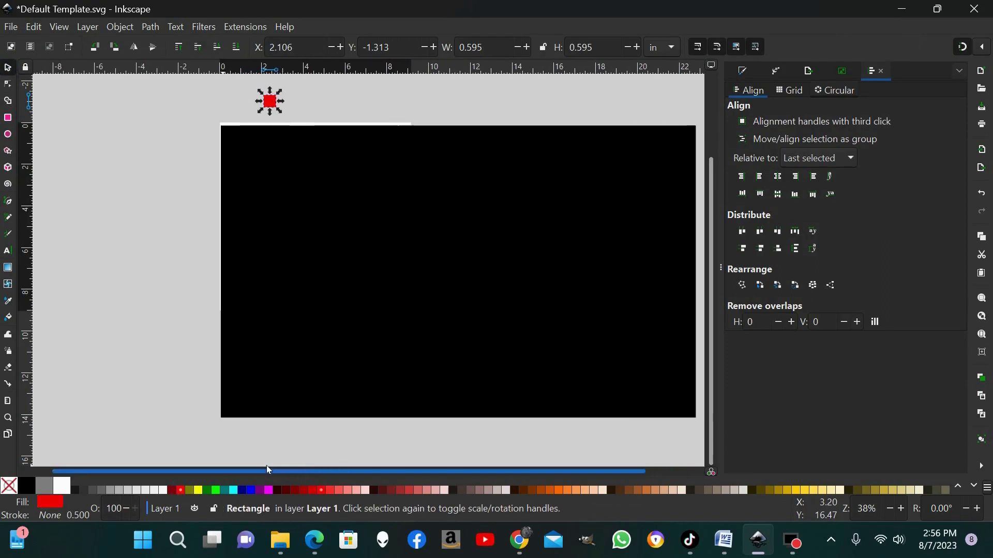
Stretch the small red square horizontally into a bar and set its width to 5.25 in
scroll(259, 357, "up", 5)
key("plus")
key("plus")
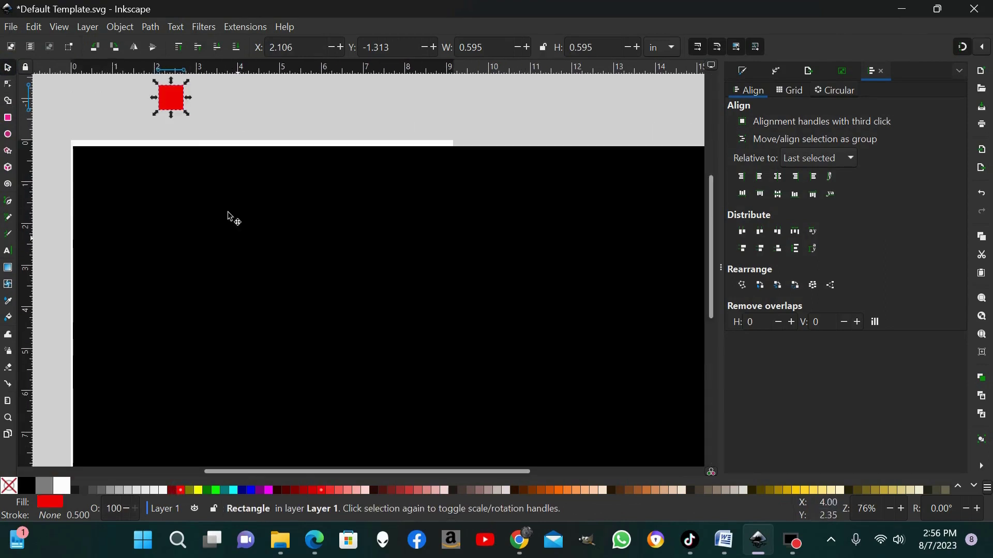
left_click_drag(190, 98, 350, 108)
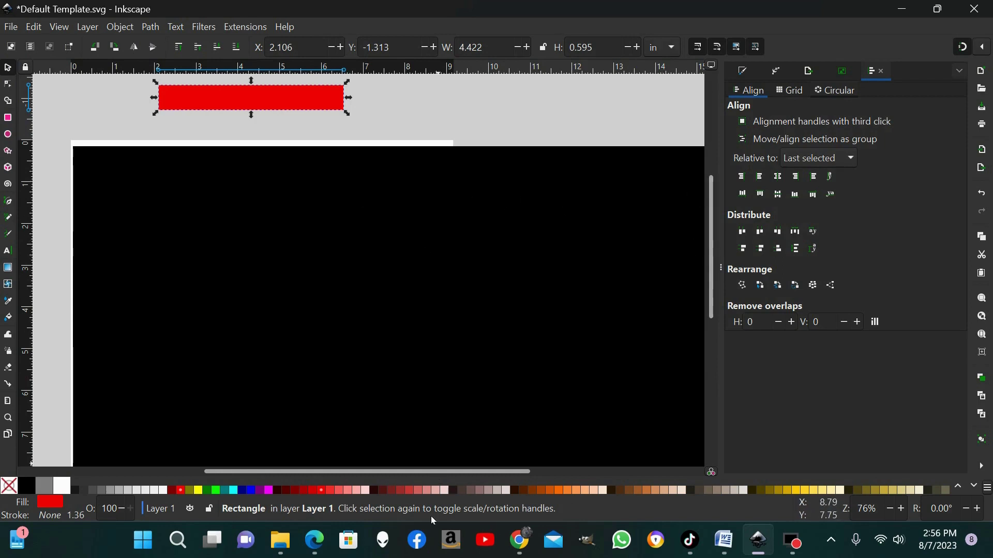
scroll(357, 296, "up", 2)
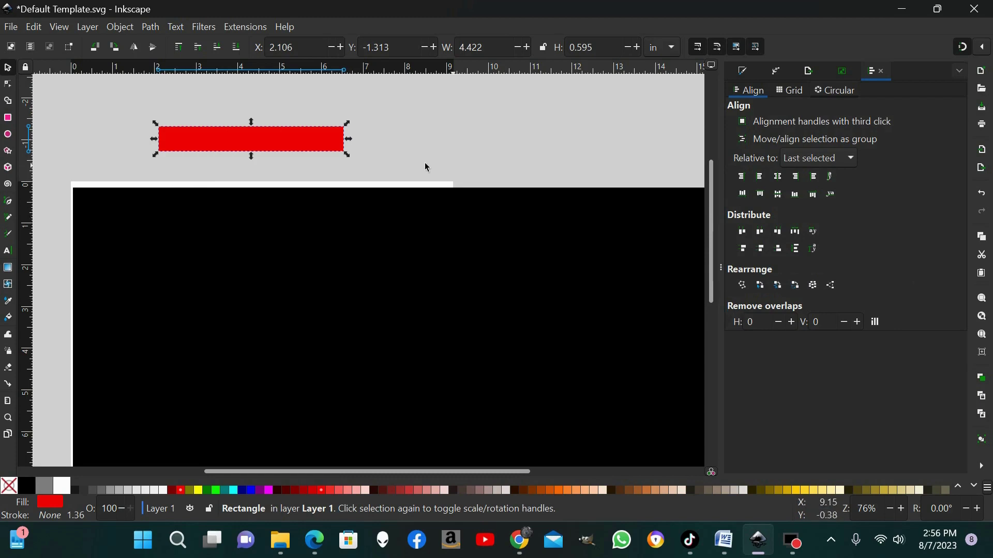
left_click(496, 52)
key("BackSpace")
key("BackSpace")
key("BackSpace")
key("BackSpace")
key("BackSpace")
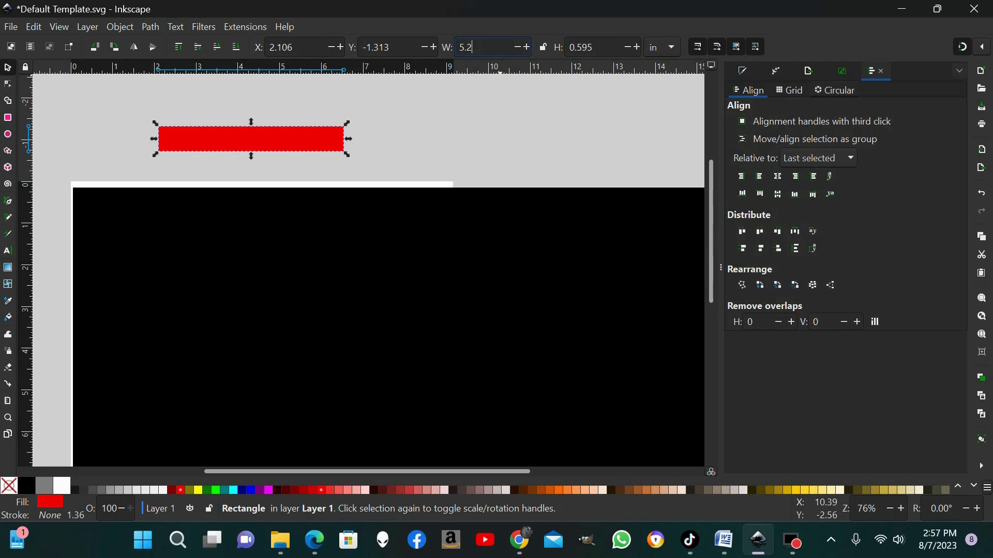
key("Return")
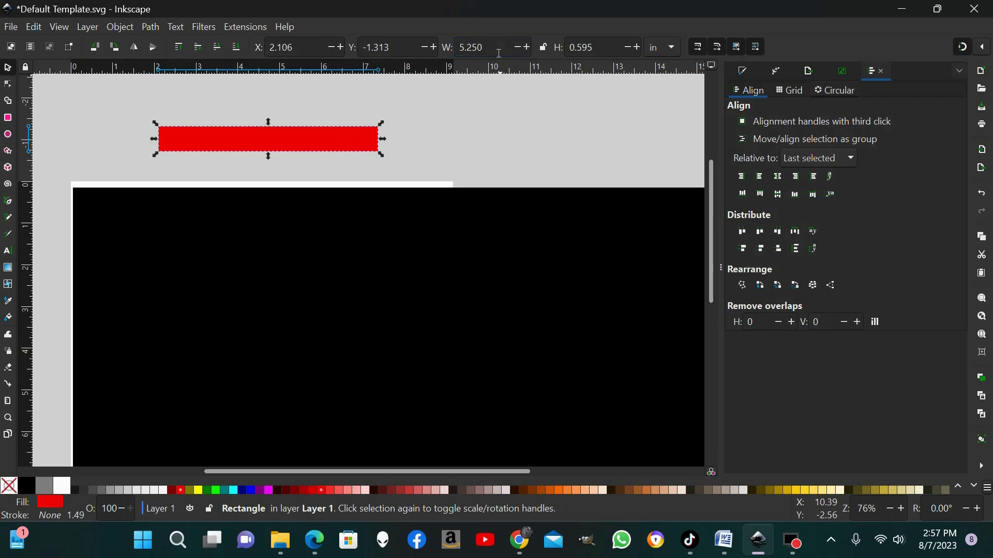
Set the red bar's height to 0.302 in and move it inside the black rectangle near its upper-left corner
left_click(600, 47)
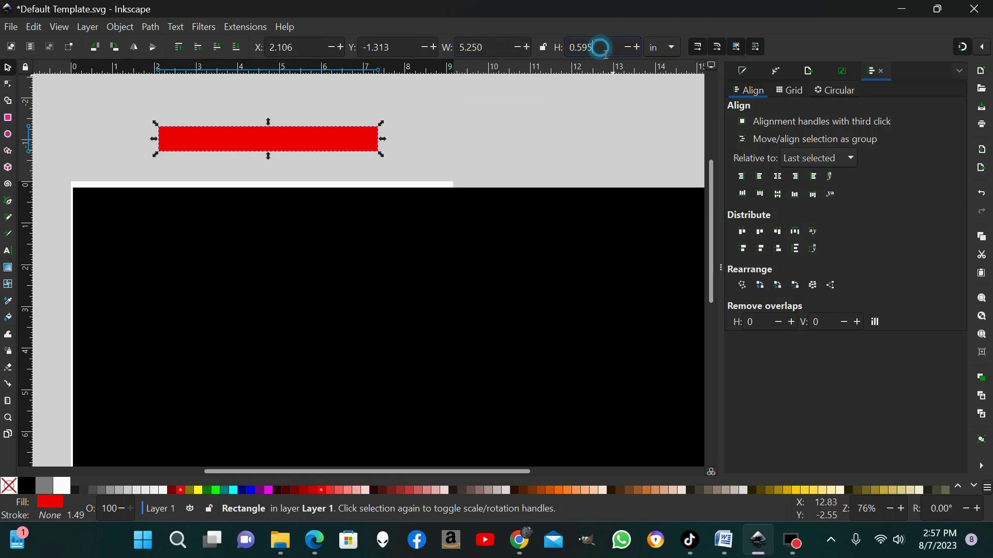
key("BackSpace")
key("BackSpace")
key("BackSpace")
key("Return")
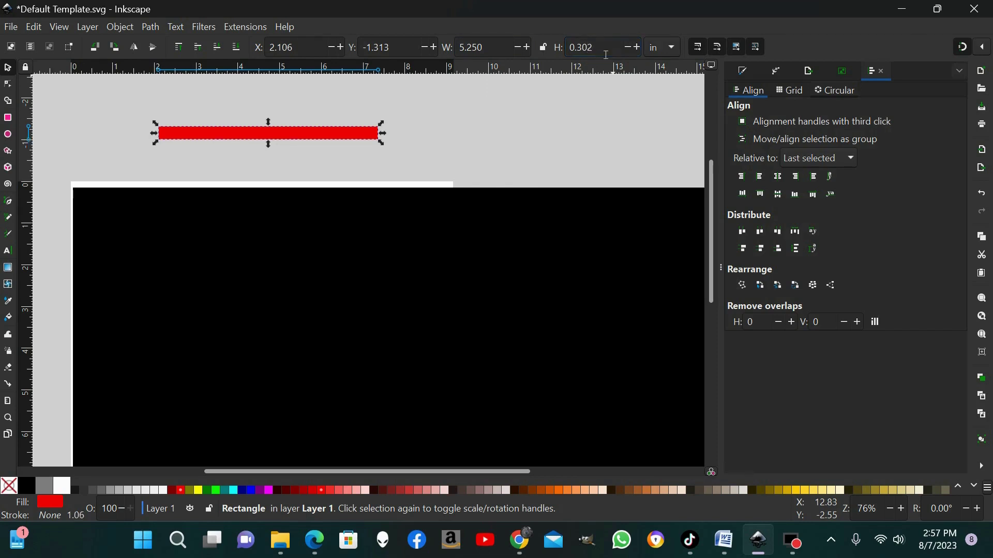
left_click_drag(243, 136, 210, 224)
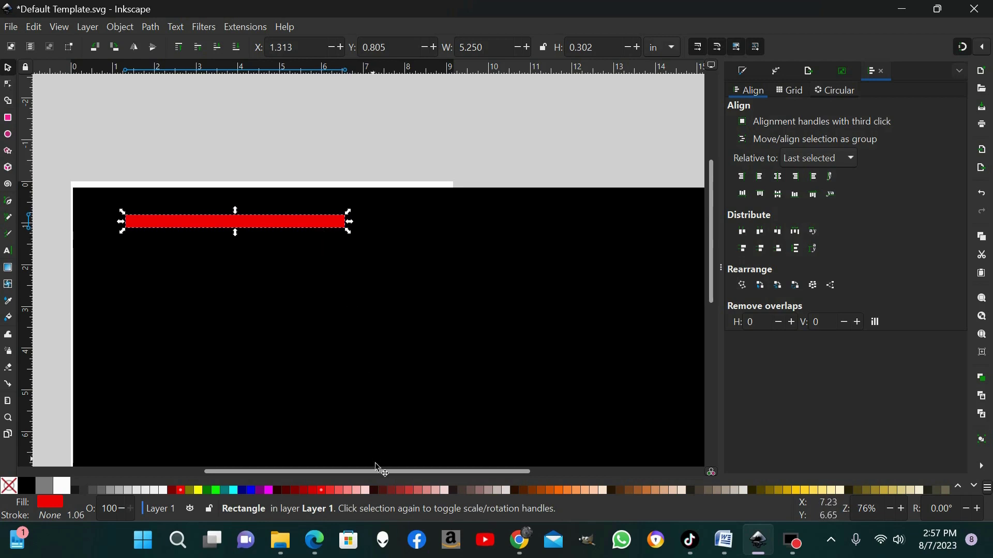
Draw a red square of about 0.61 in above the black rectangle's upper-left corner
left_click_drag(378, 472, 346, 472)
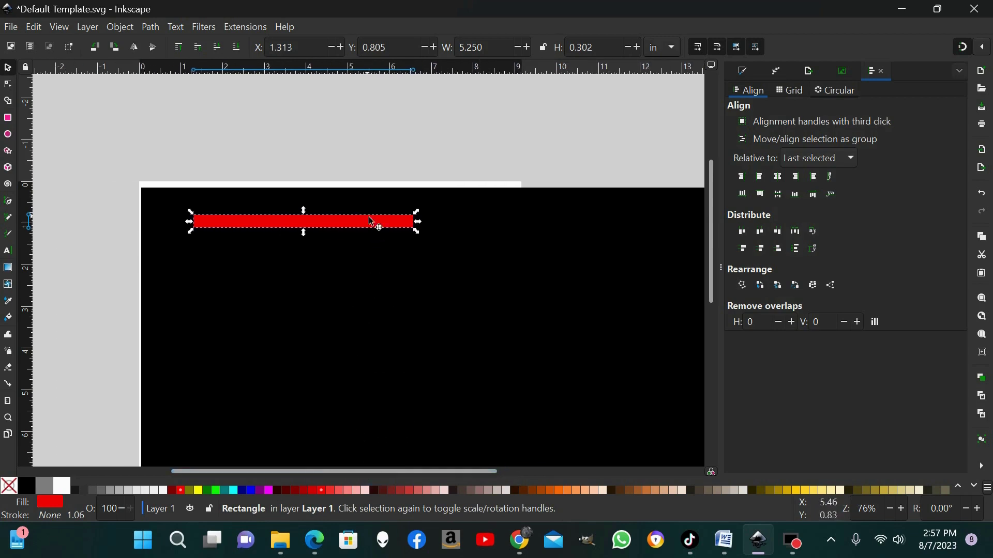
left_click(140, 111)
left_click(8, 118)
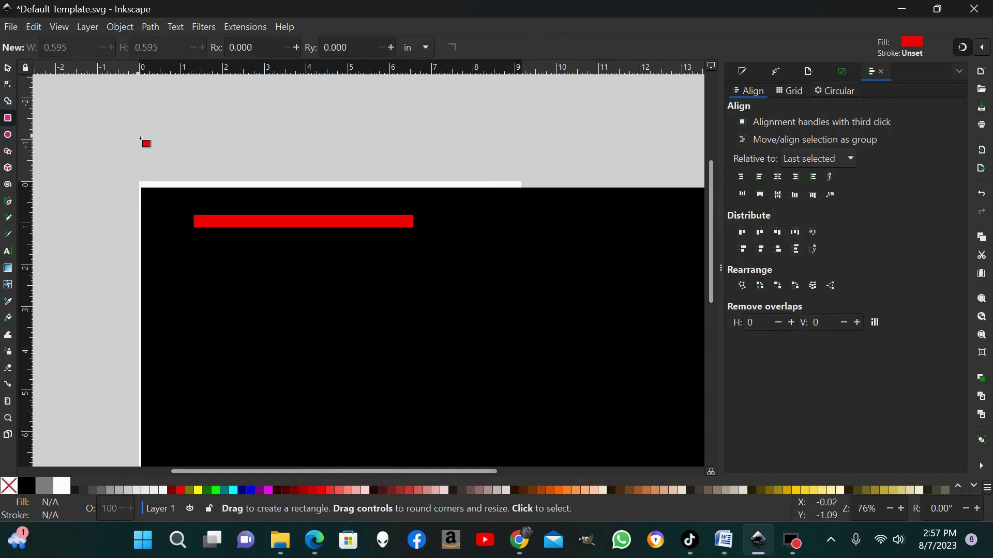
key("ctrl")
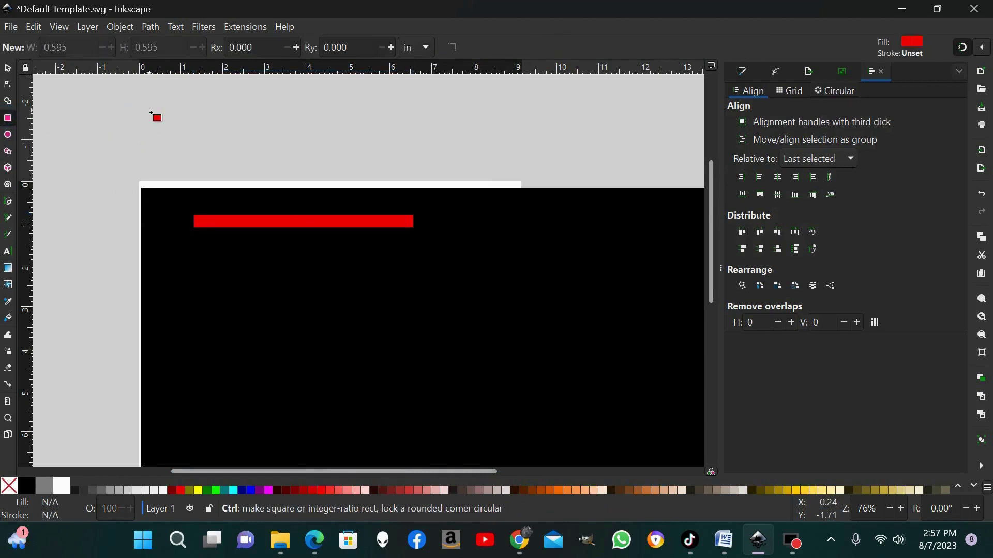
left_click(150, 111)
left_click_drag(152, 113, 184, 140)
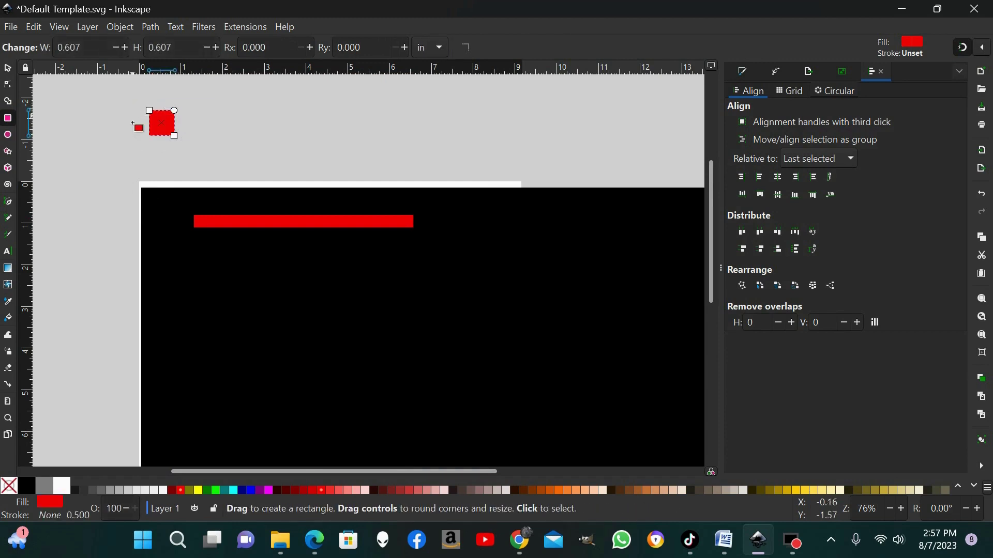
Select the new red square, lock its proportions and set its width to 0.5 in
left_click(10, 70)
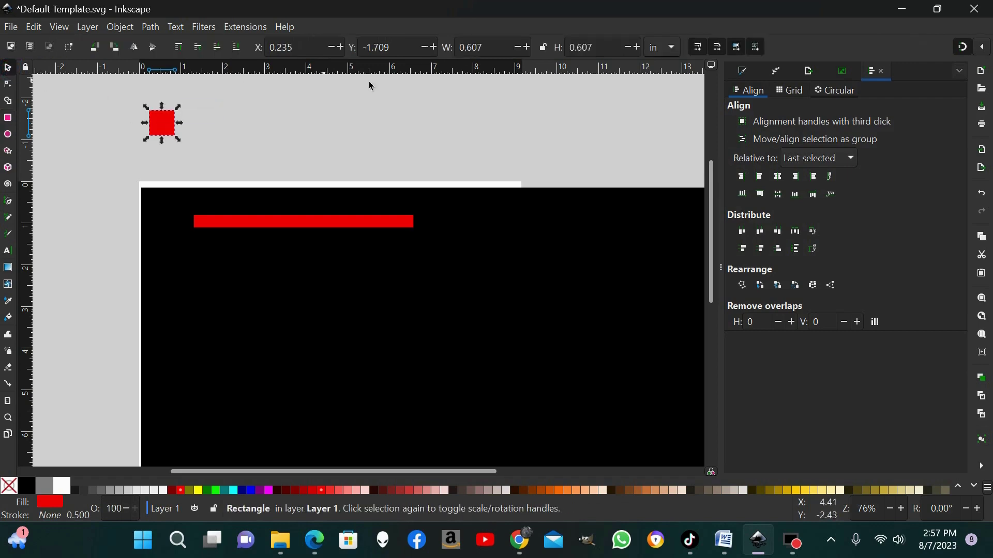
left_click(544, 46)
double_click(474, 49)
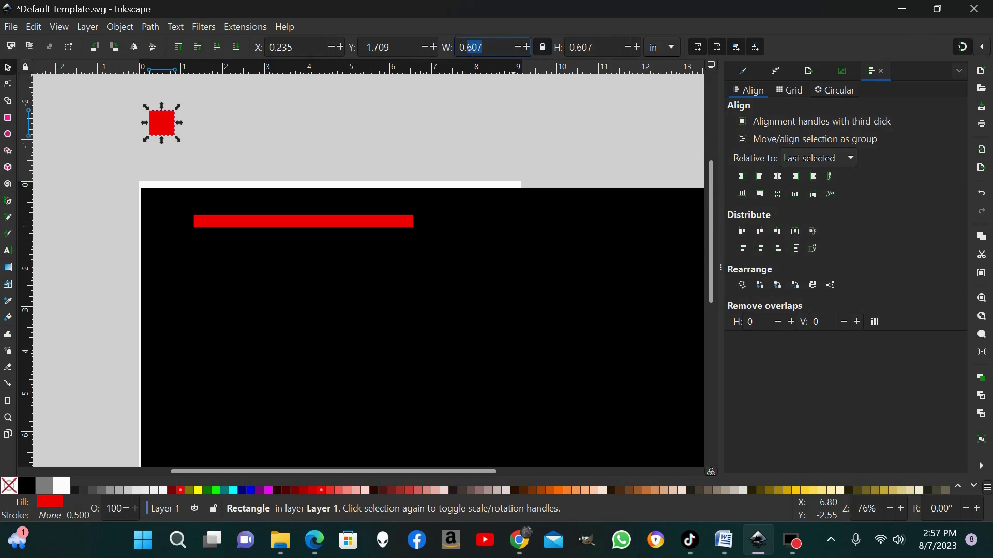
key("BackSpace")
key("Return")
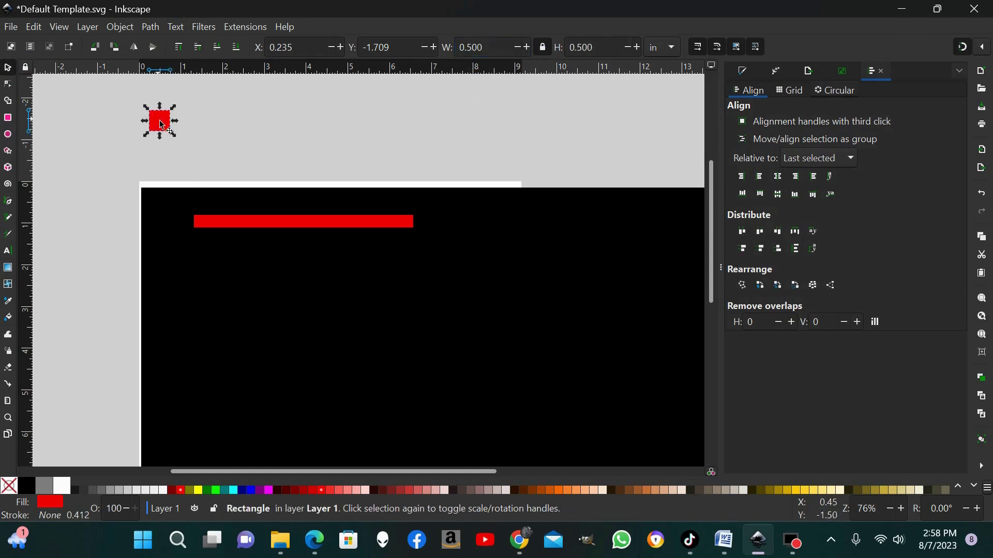
Move the 0.5 in red square so it snaps into the black rectangle's upper-left corner
left_click_drag(156, 116, 149, 208)
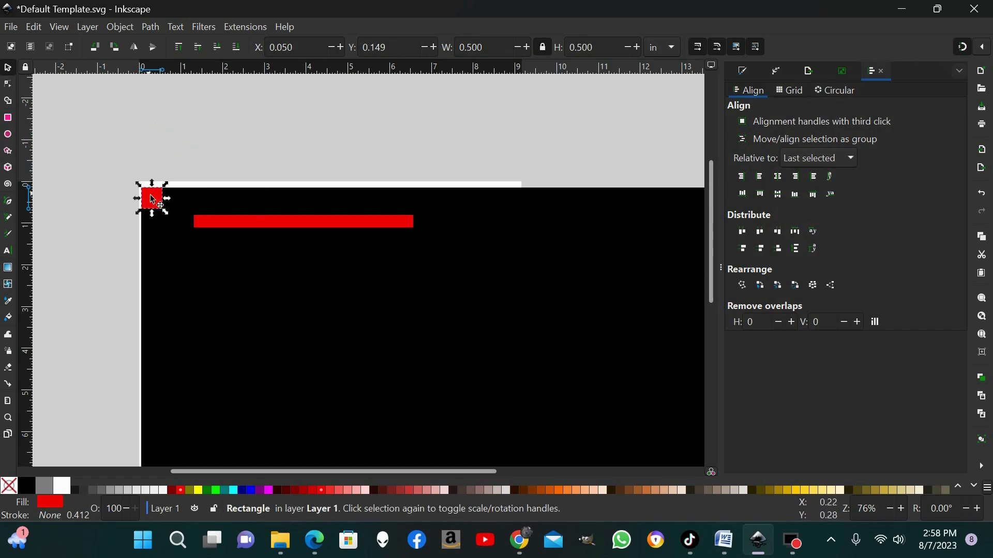
left_click_drag(158, 205, 158, 205)
left_click(261, 129)
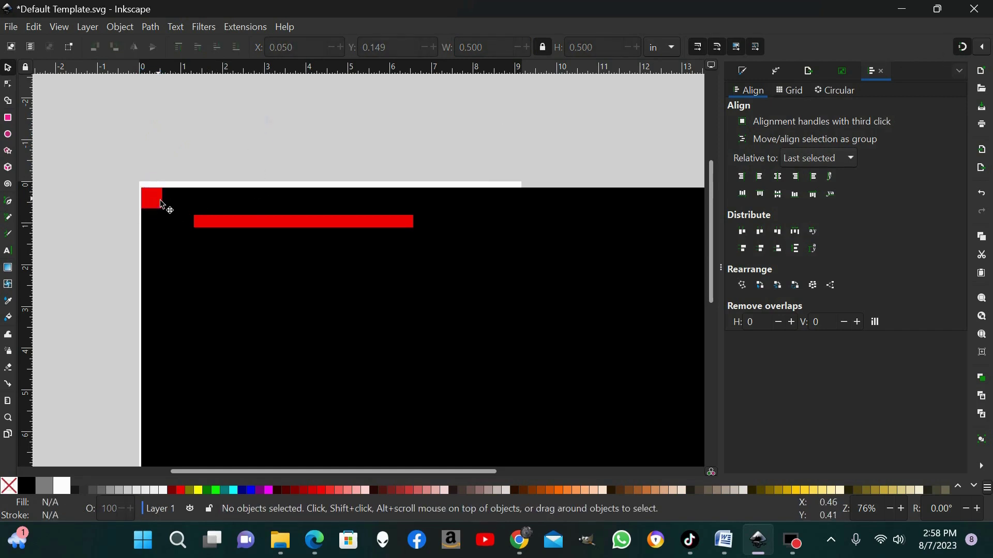
Move the red bar so its upper-left corner snaps to the lower-right corner of the red square
key("plus")
left_click(142, 203)
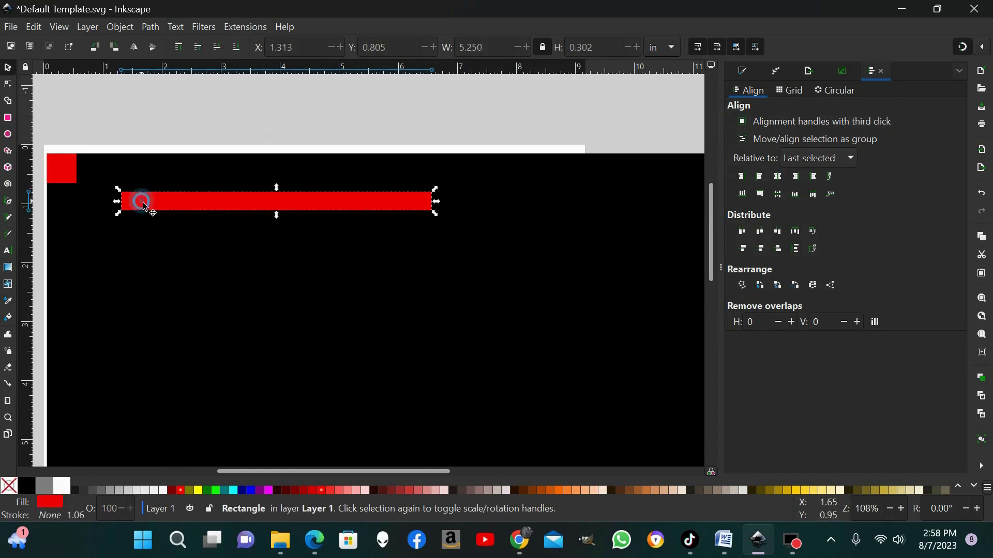
left_click_drag(140, 209, 98, 199)
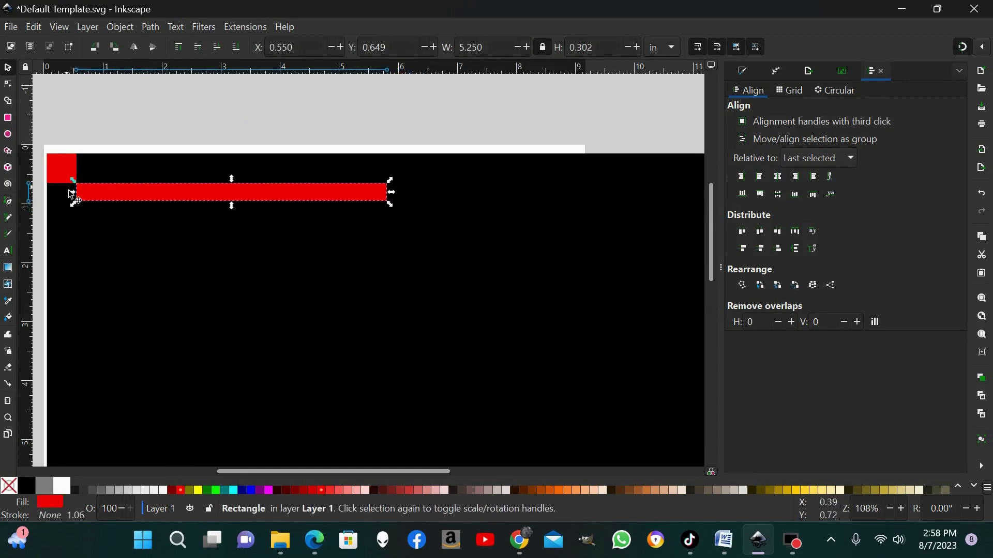
left_click(121, 127)
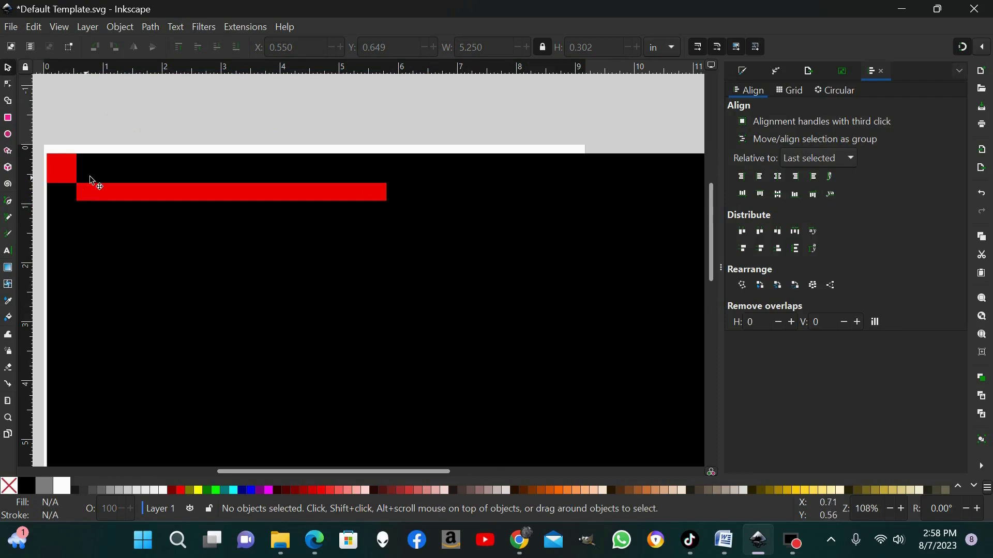
Duplicate the red corner square and snap the copy into the black rectangle's upper-right corner
key("minus")
key("minus")
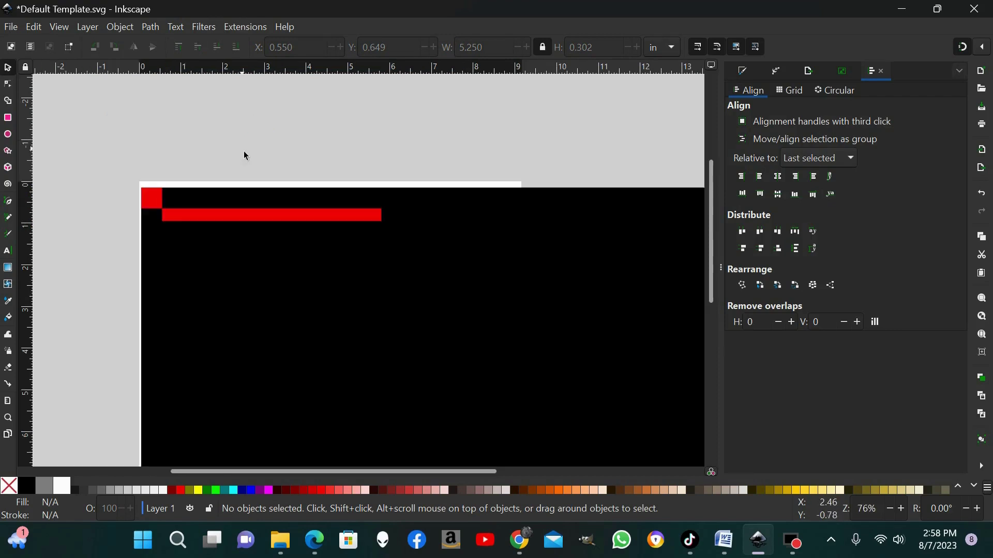
left_click_drag(250, 176, 138, 254)
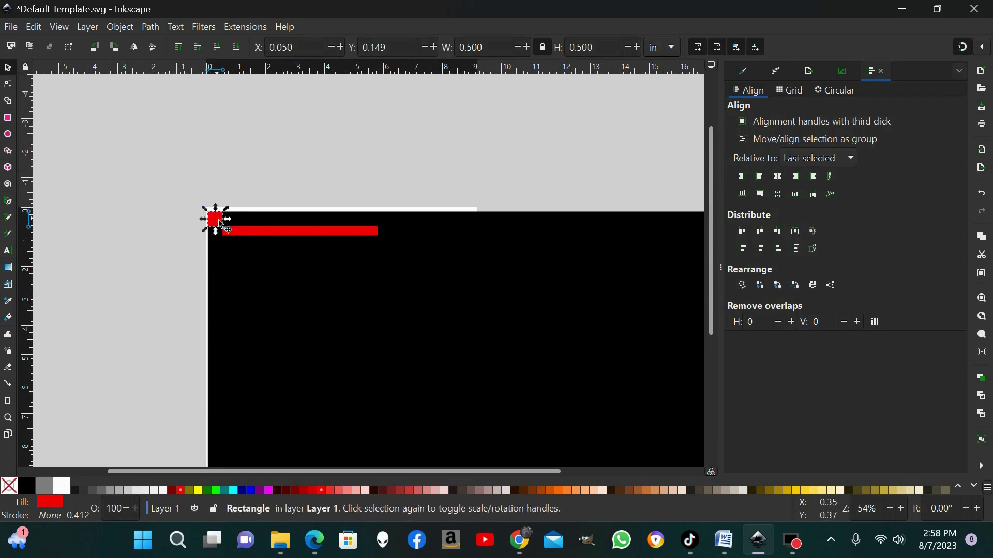
left_click(36, 27)
left_click(370, 126)
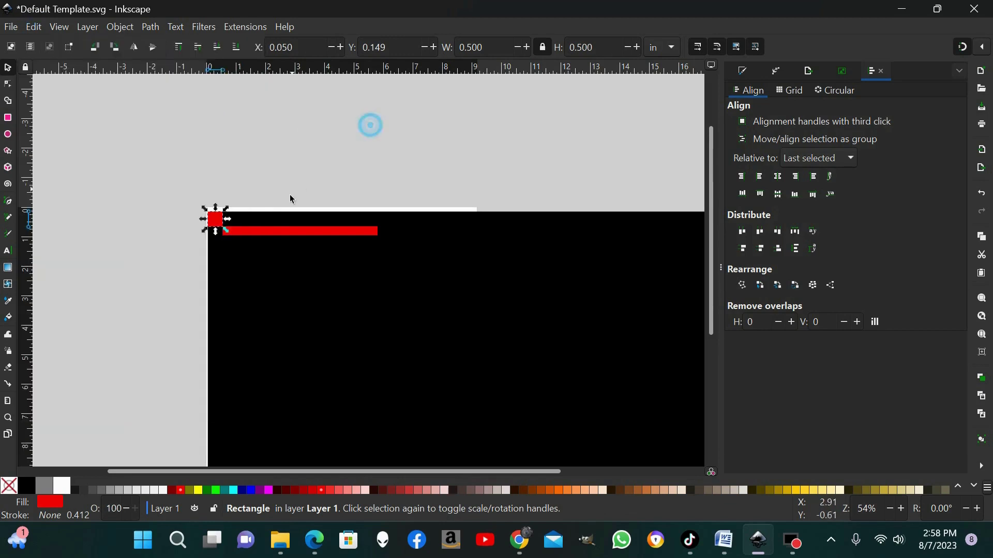
left_click_drag(216, 219, 578, 234)
left_click(620, 226)
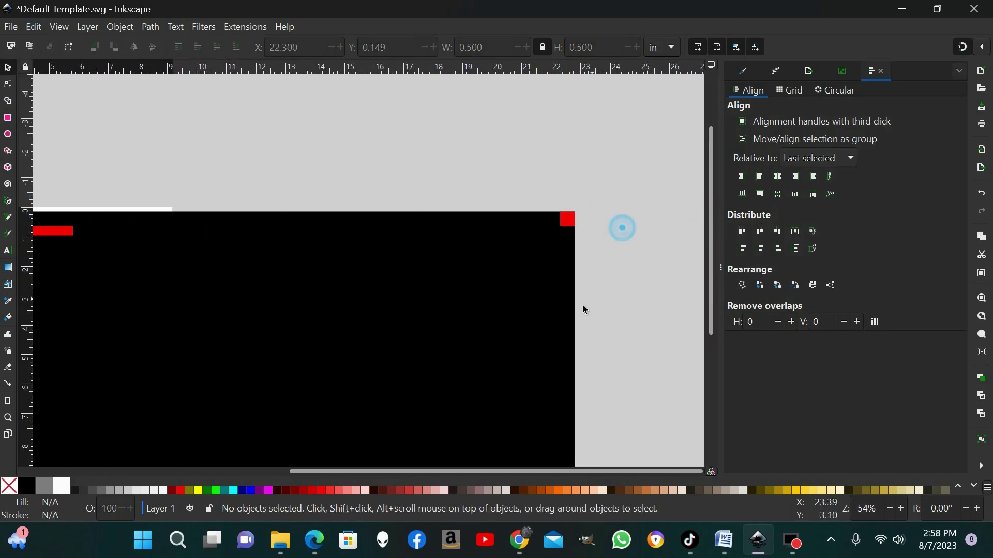
Duplicate the red bar and place the copies end to end toward the black rectangle's upper-right square
left_click_drag(376, 472, 266, 471)
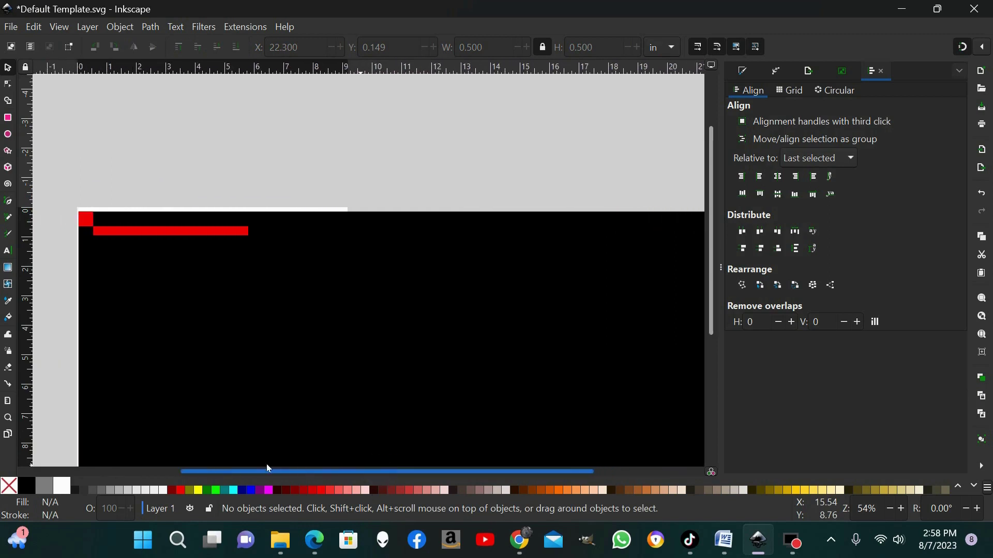
left_click_drag(293, 175, 91, 298)
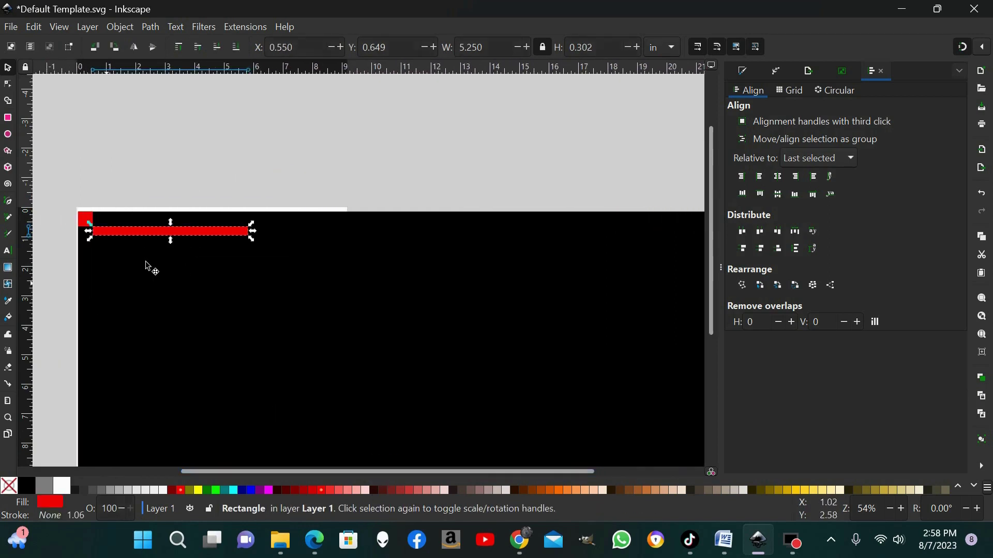
key("ctrl")
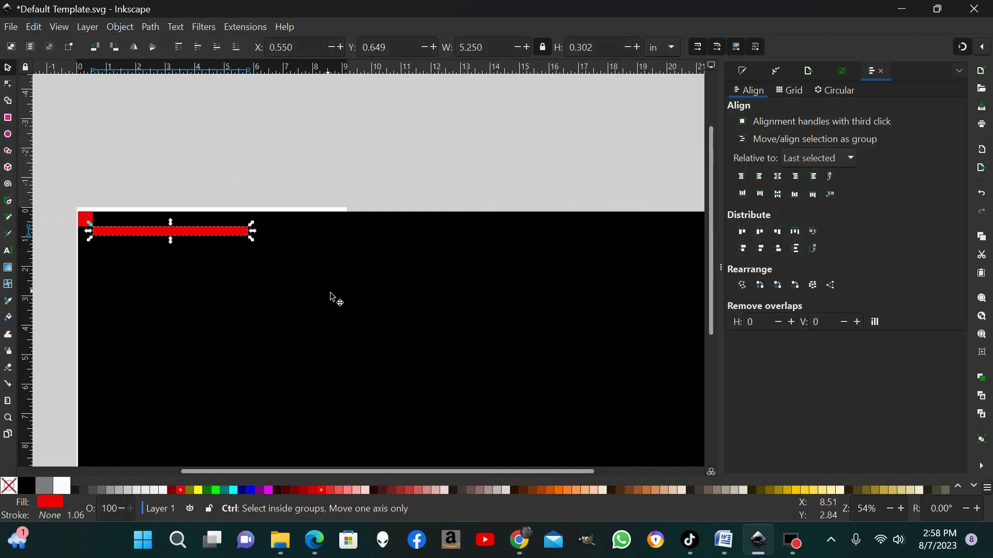
left_click(36, 30)
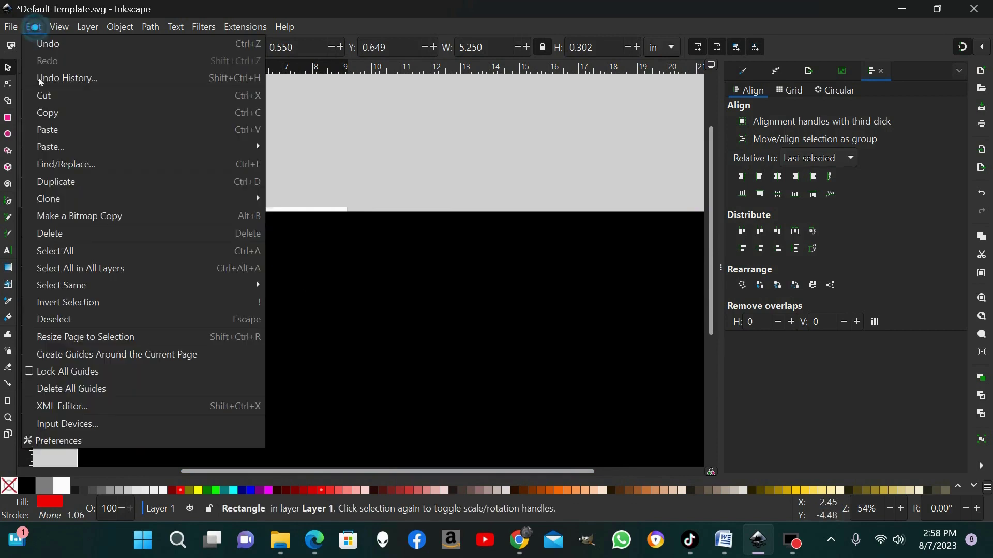
left_click(308, 160)
left_click_drag(200, 234, 357, 240)
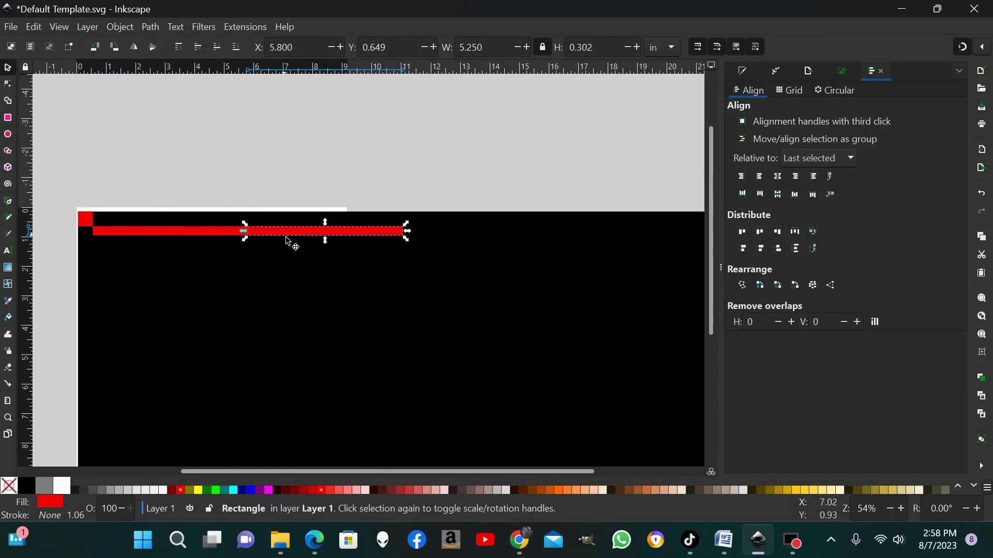
left_click_drag(288, 237, 567, 236)
left_click_drag(433, 471, 508, 473)
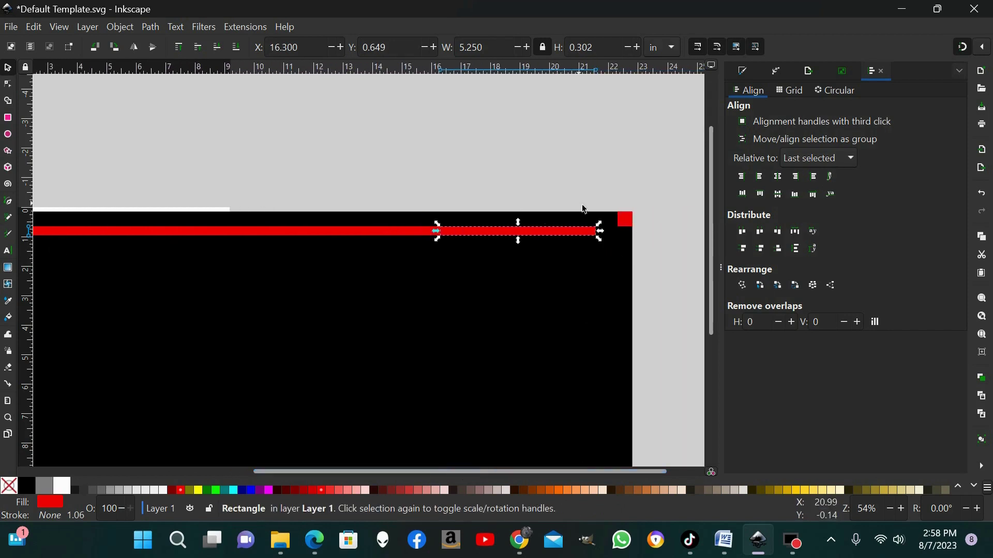
Delete the duplicated red bars, keeping only the original next to the upper-left square
key("Delete")
left_click_drag(237, 288, 108, 297)
key("Delete")
Round the original red bar's corners with the Node tool until both ends become full semicircles
left_click_drag(395, 468, 295, 468)
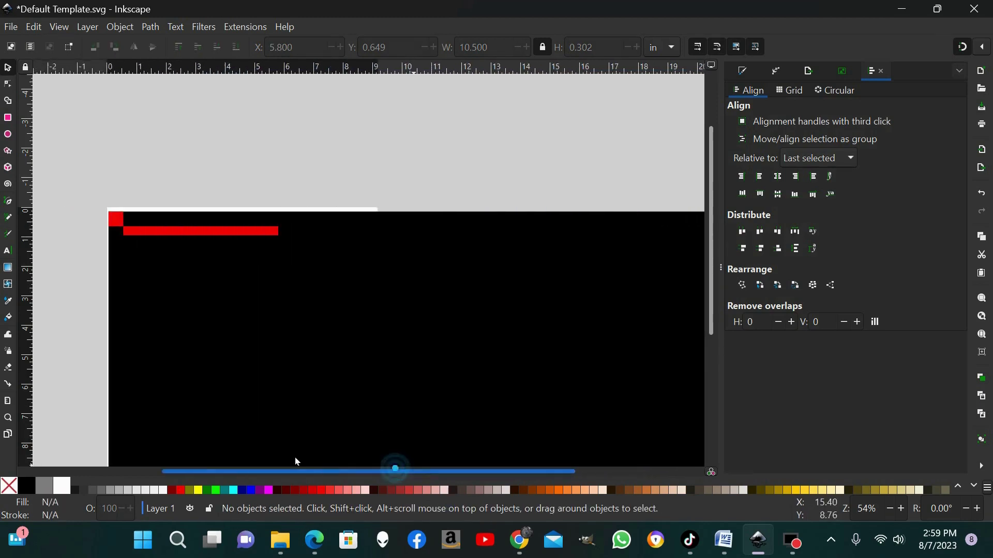
scroll(308, 406, "left", 2)
scroll(348, 238, "up", 1)
scroll(286, 215, "up", 2)
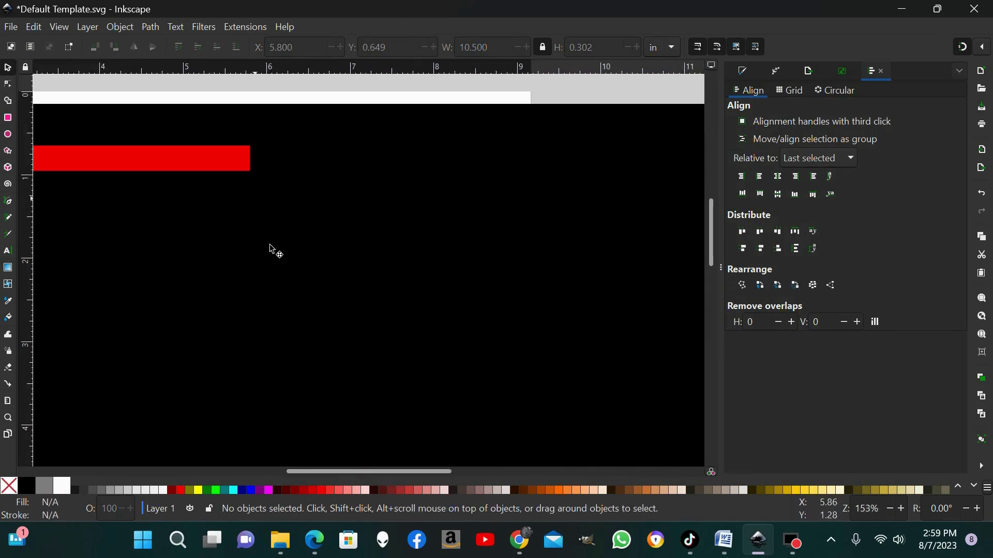
left_click_drag(347, 473, 282, 466)
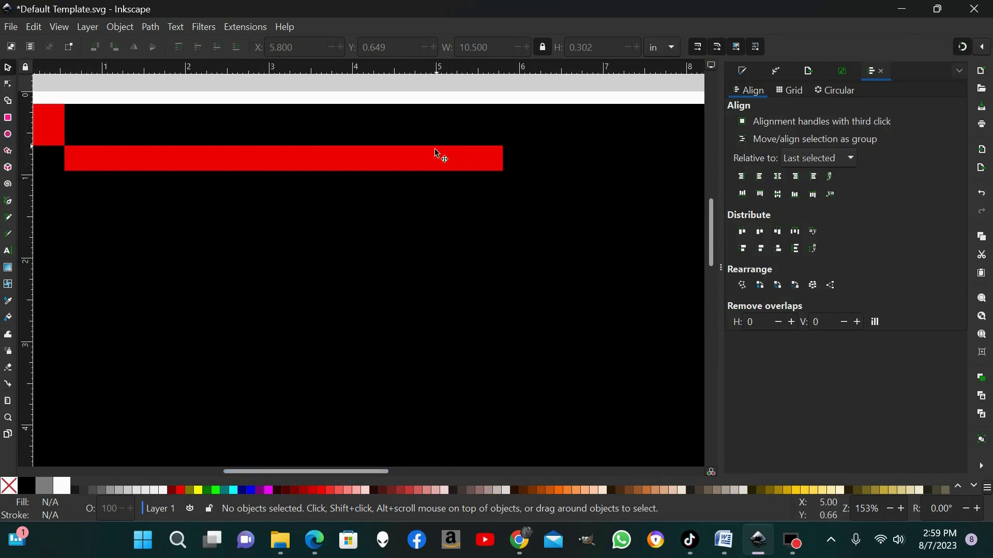
left_click(7, 83)
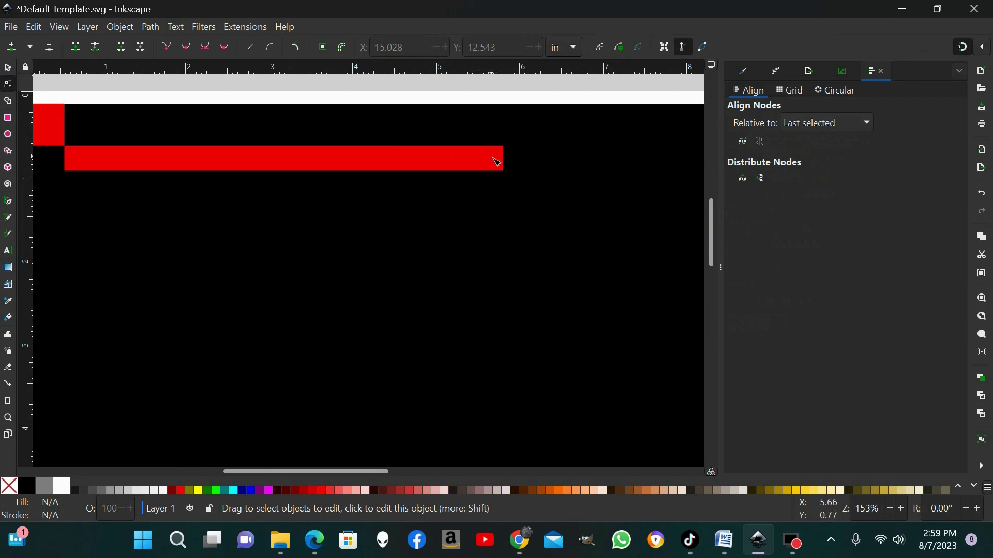
left_click(496, 163)
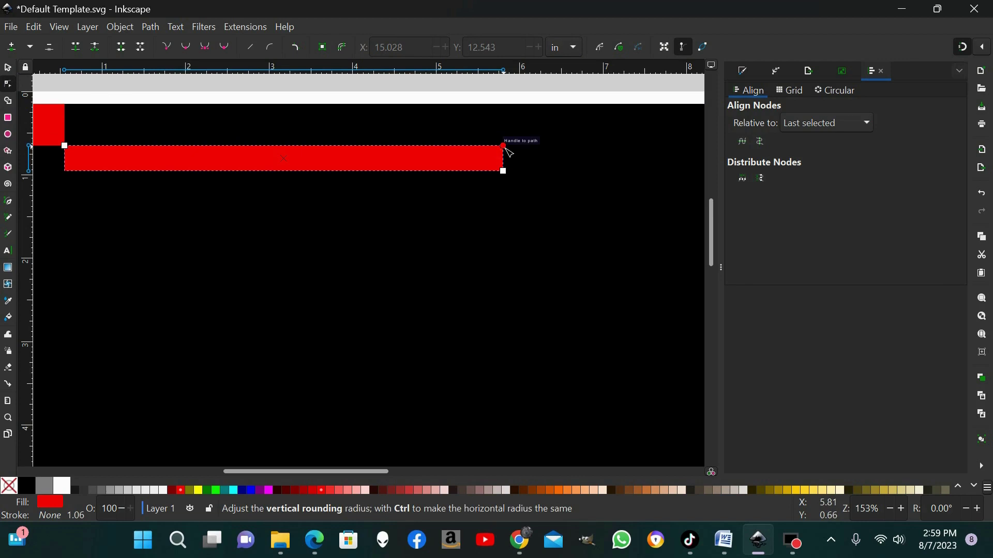
left_click_drag(506, 149, 507, 170)
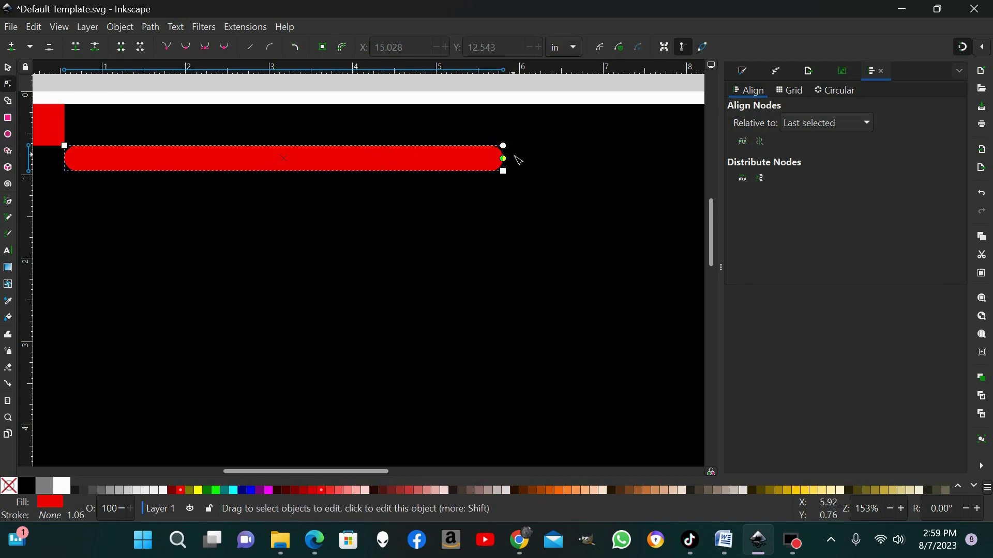
left_click(6, 67)
key("minus")
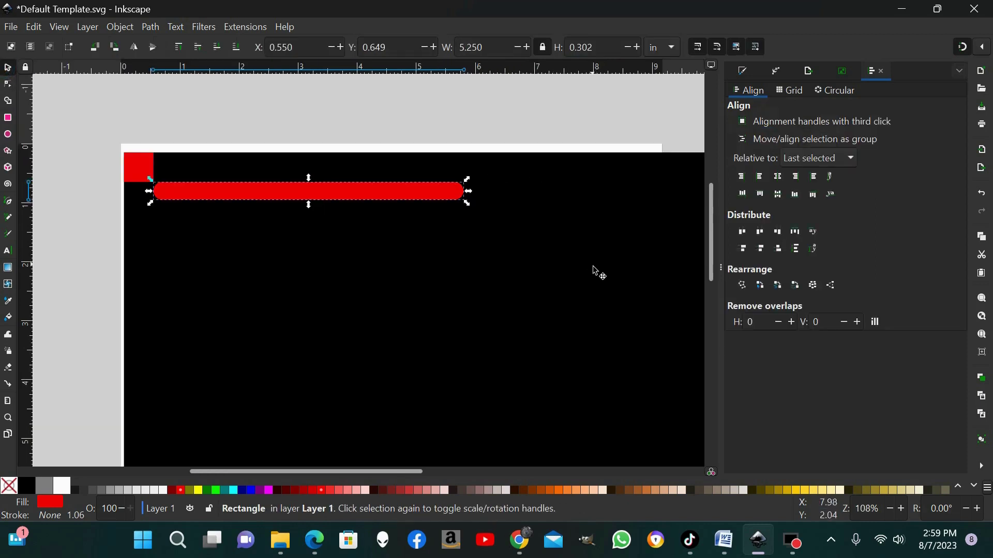
Duplicate the rounded red bar three times, snapping each copy end to end to form a row of four bars
left_click(499, 110)
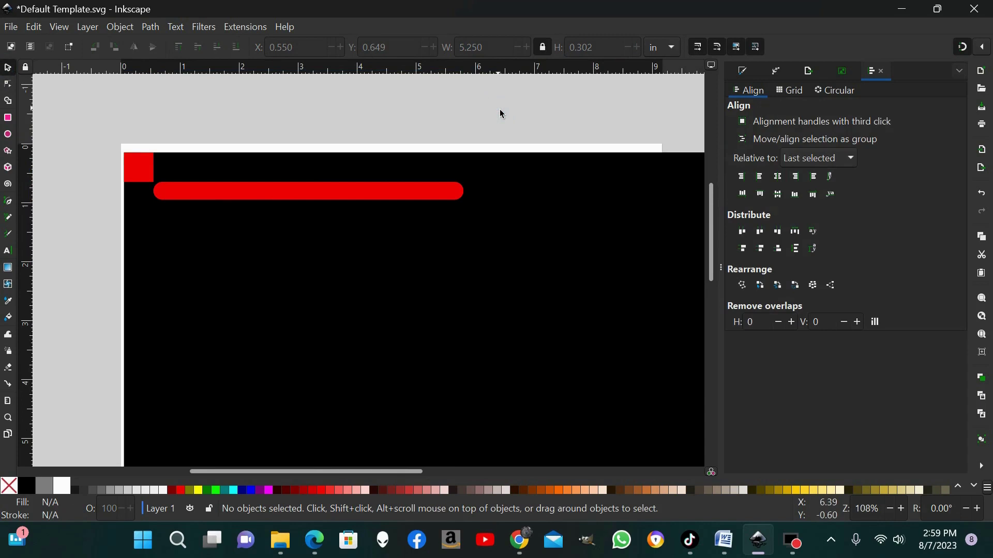
left_click_drag(517, 110, 157, 264)
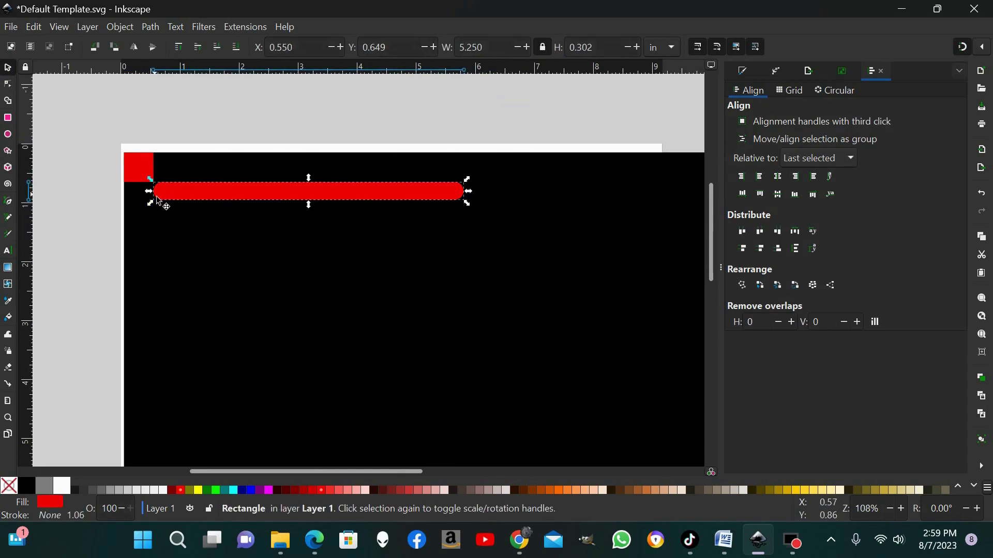
left_click_drag(155, 196, 473, 197)
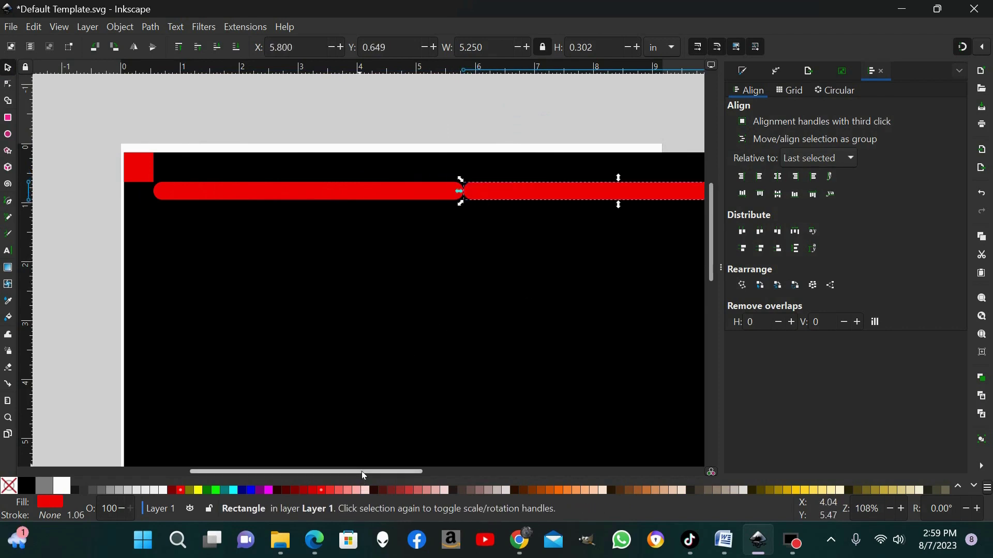
left_click_drag(361, 470, 487, 471)
key("ctrl+d")
left_click_drag(217, 199, 537, 199)
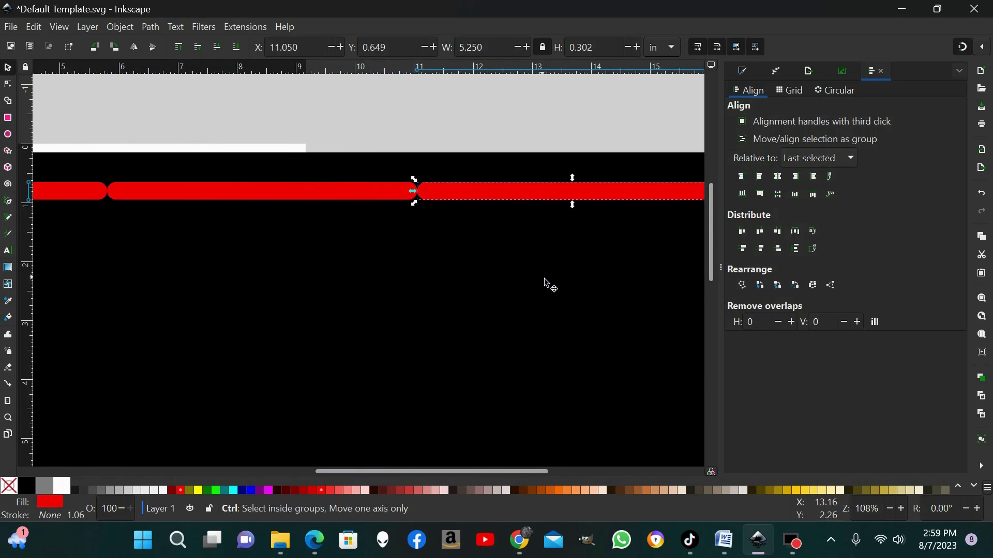
left_click(455, 197)
mouse_move(457, 199)
left_mouse_down()
mouse_move(687, 192)
mouse_move(749, 200)
mouse_move(476, 197)
left_mouse_up()
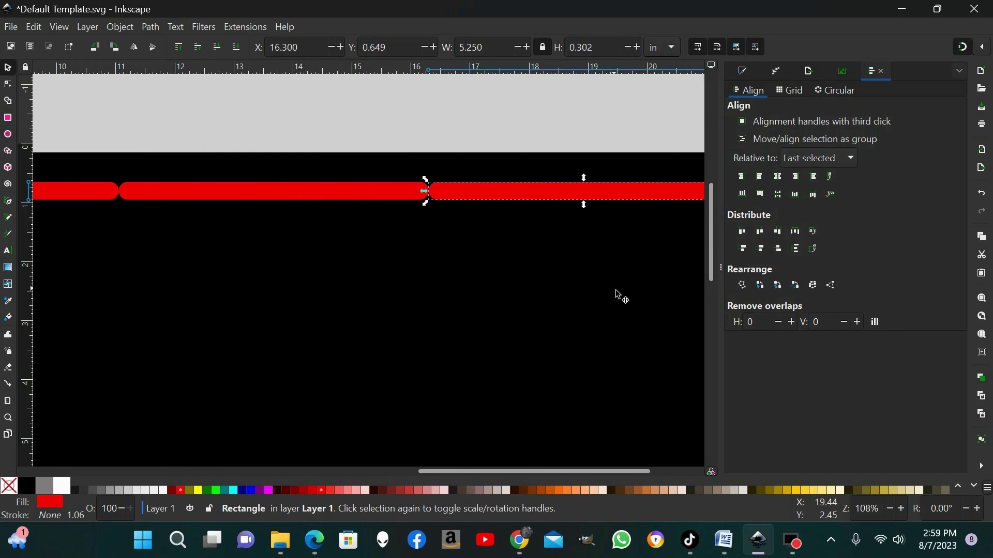
Move the last red bar so its upper-right corner snaps to the lower-left corner of the upper-right red square
key("minus")
key("minus")
key("minus")
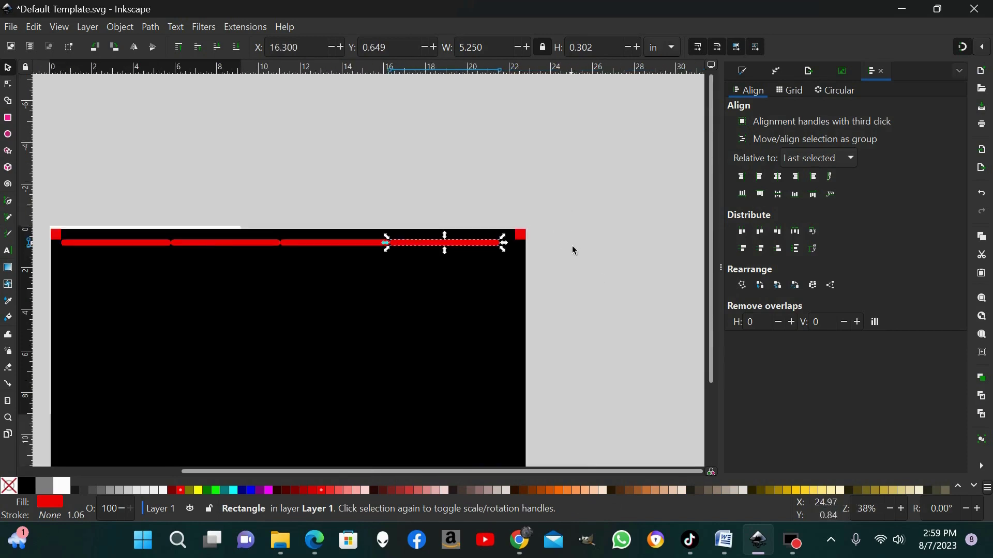
key("plus")
key("plus")
left_click_drag(626, 220, 660, 224)
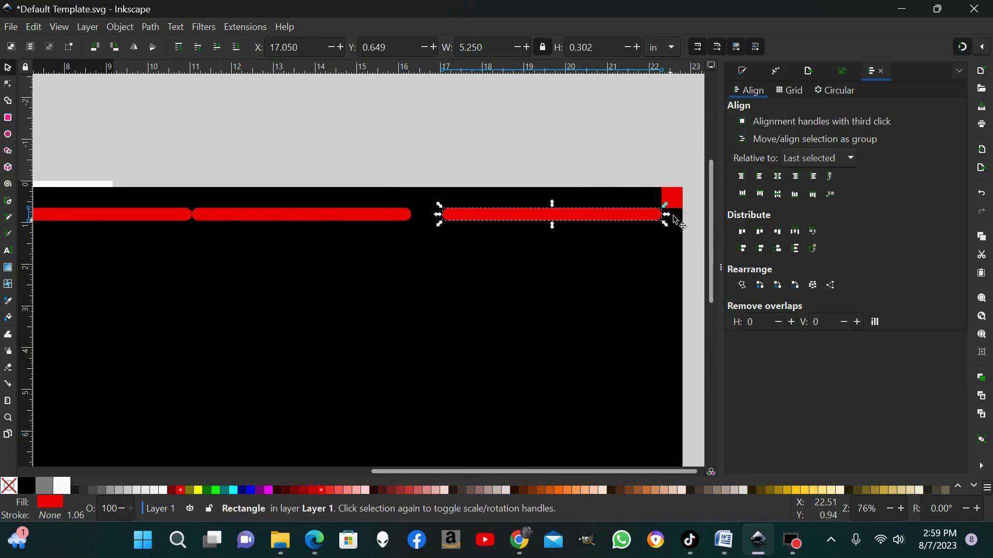
scroll(453, 472, "right", 1)
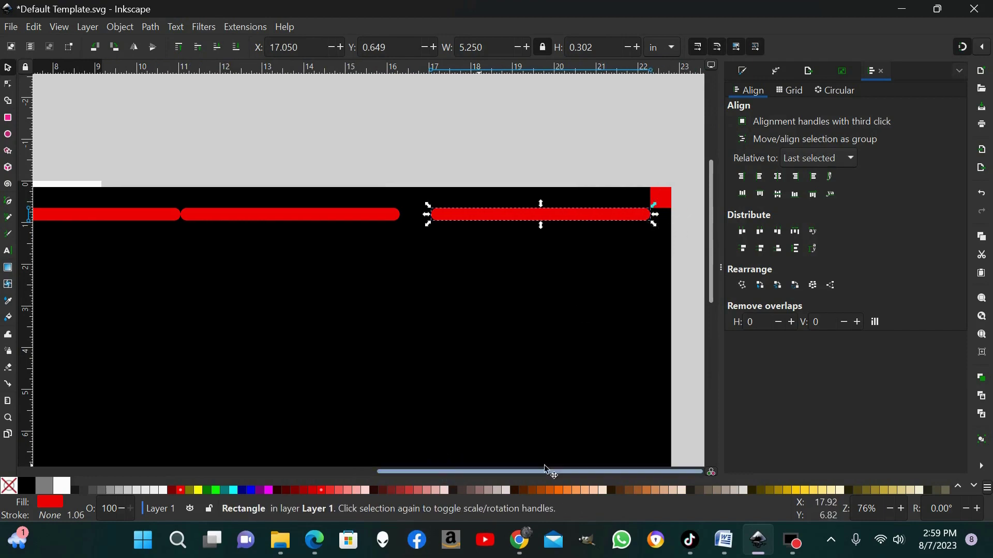
scroll(533, 324, "up", 3)
left_click_drag(488, 470, 687, 185)
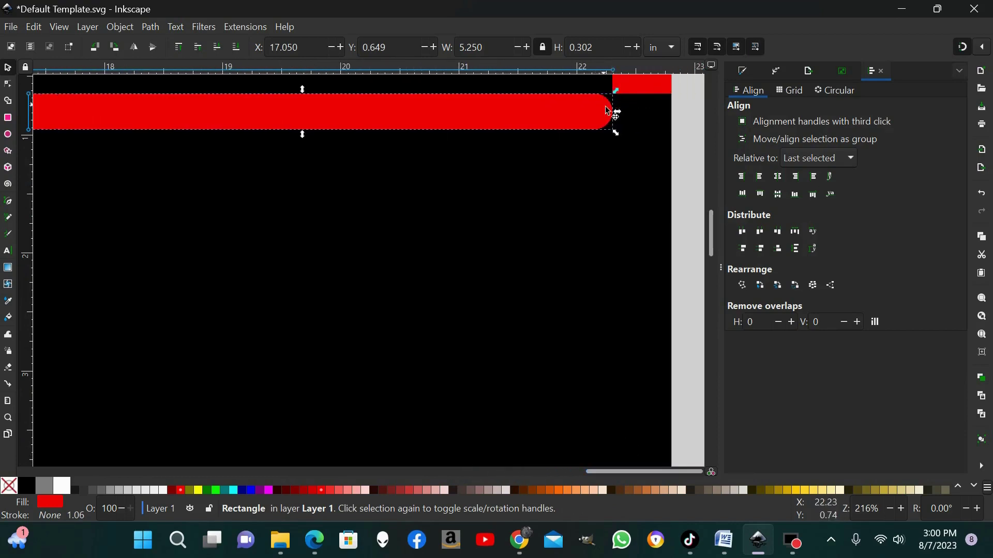
left_click_drag(606, 107, 608, 117)
scroll(593, 135, "down", 2)
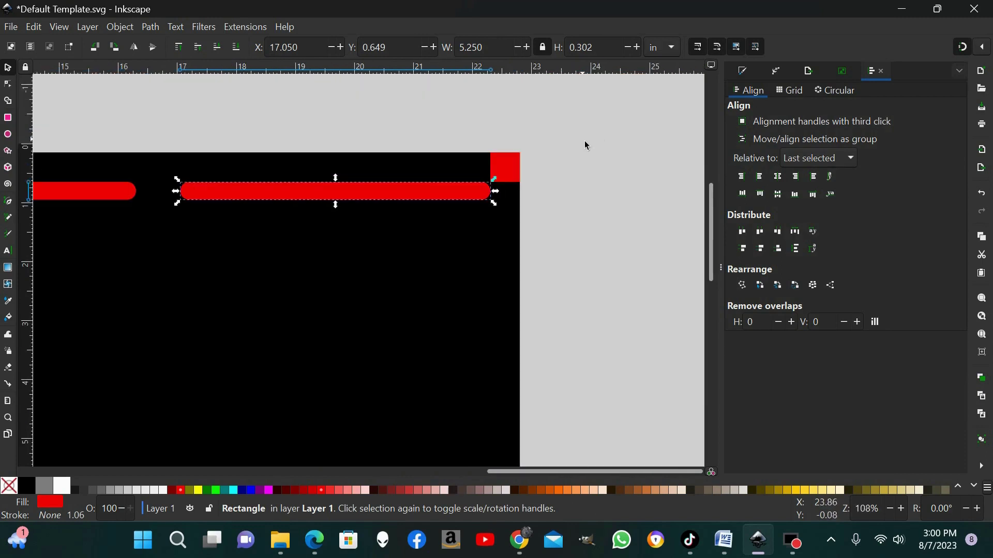
left_click(582, 139)
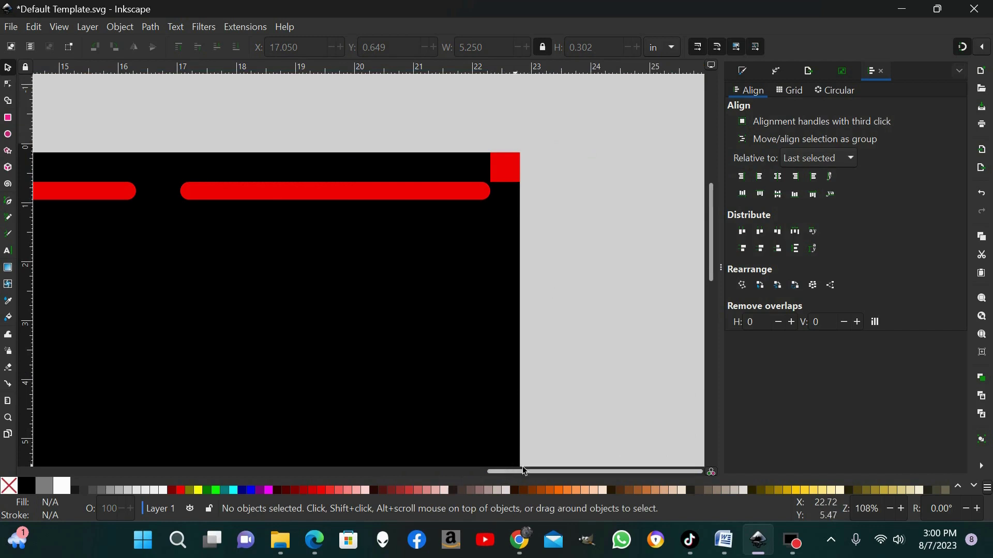
Select the four red bars and distribute them with even horizontal gaps between them
left_click_drag(521, 471, 463, 472)
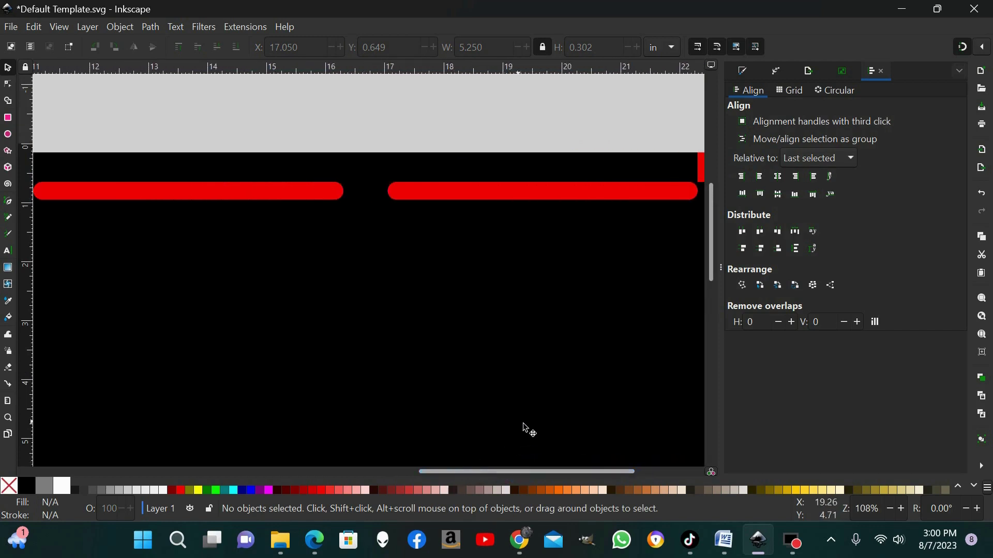
scroll(485, 275, "down", 3)
scroll(369, 269, "down", 1)
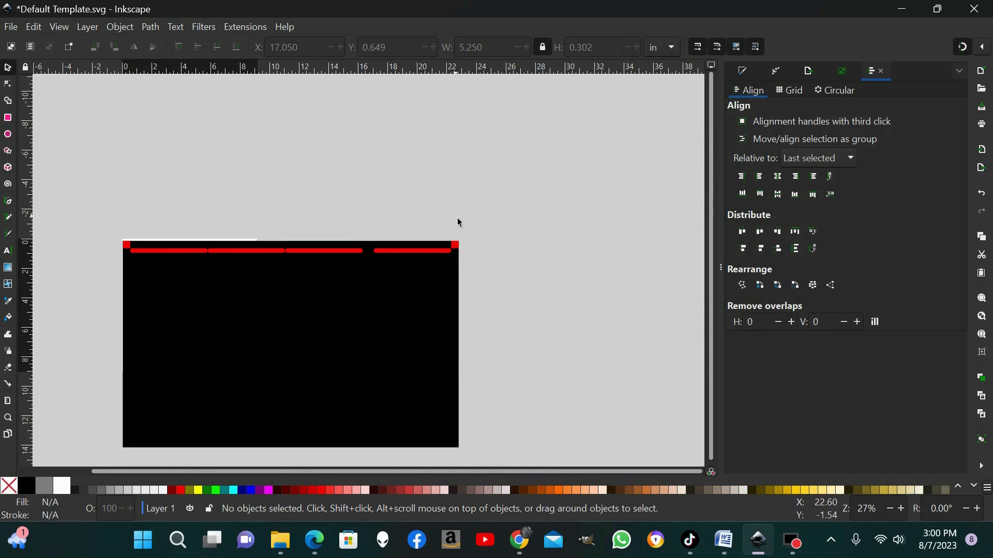
left_click_drag(457, 220, 132, 291)
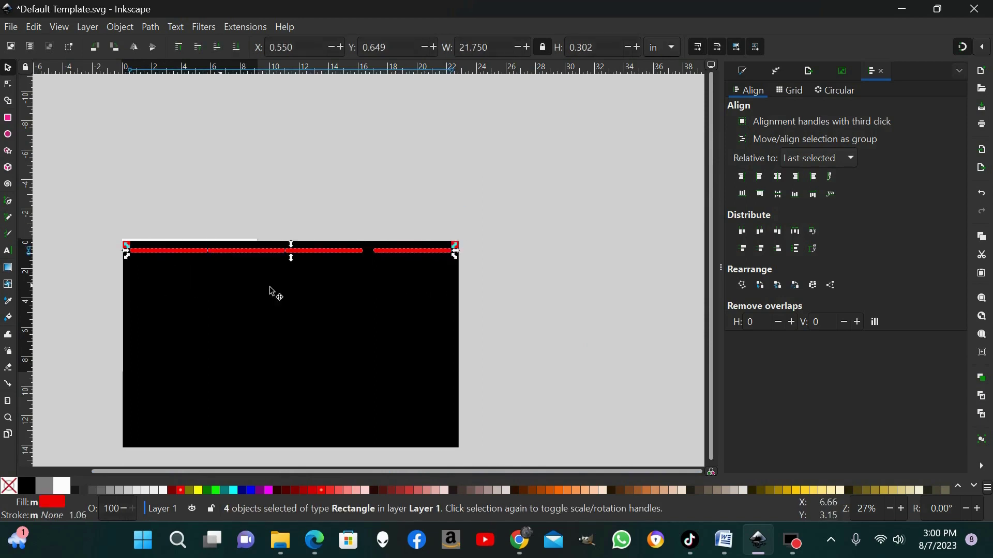
left_click(799, 233)
left_click(571, 221)
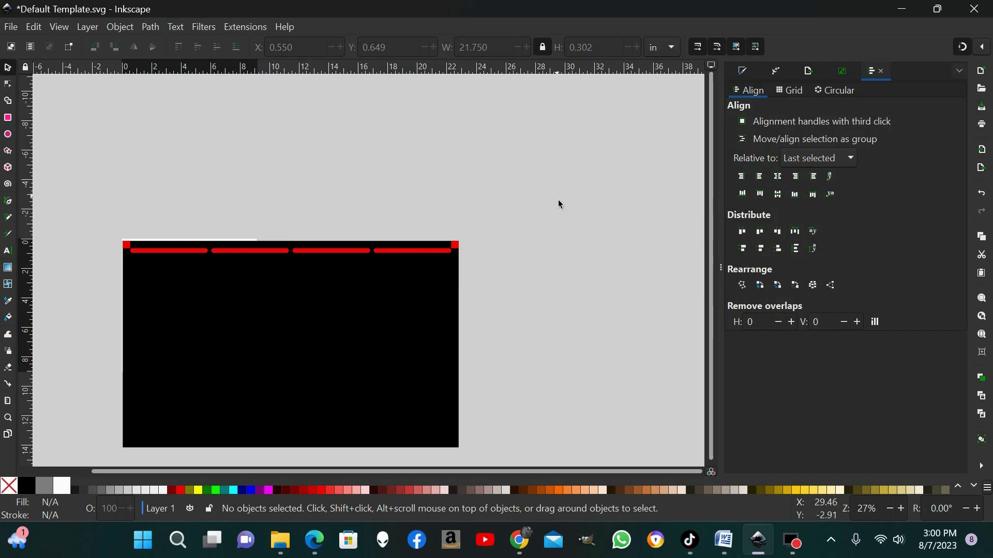
Select all four red bars again and center them on a common horizontal axis relative to the last selected
key("plus")
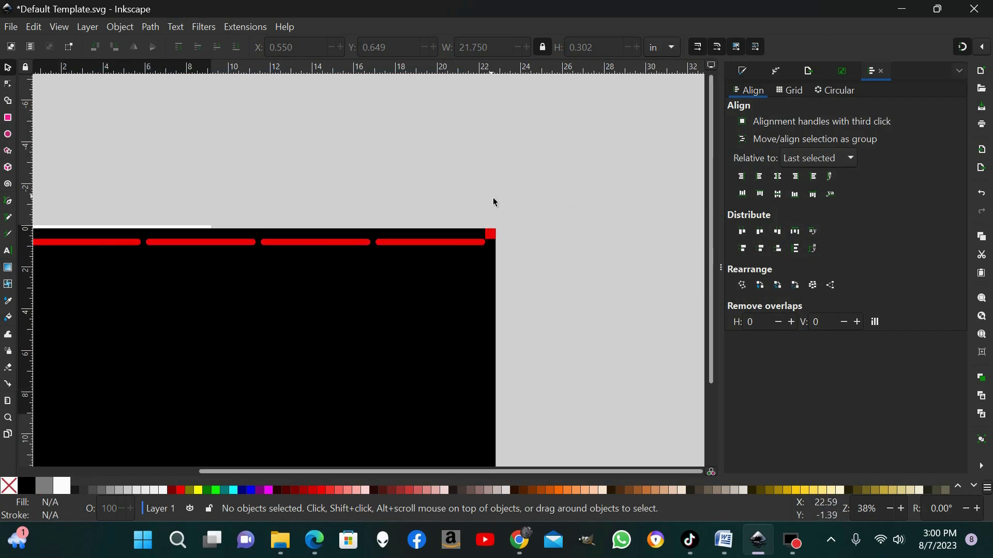
left_click_drag(492, 196, 84, 303)
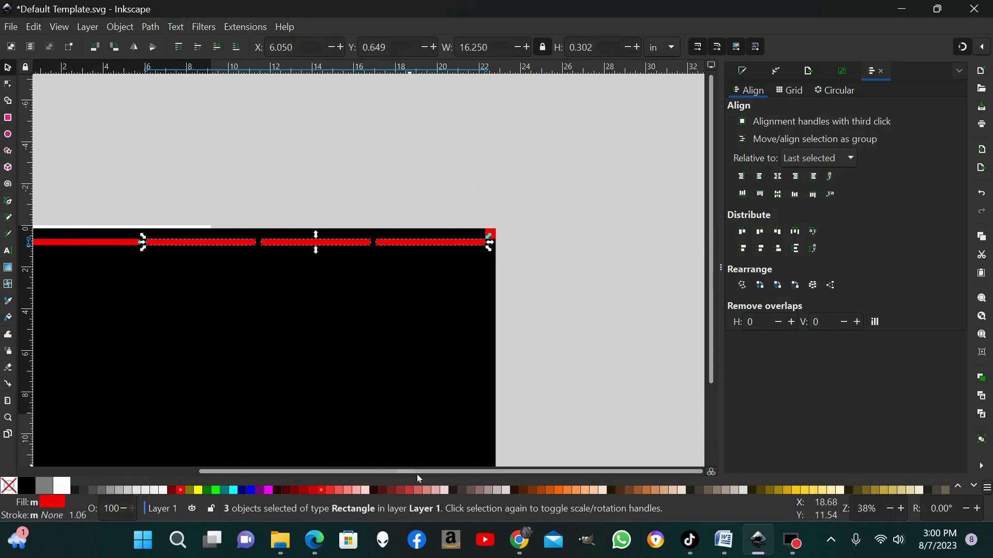
left_click_drag(417, 472, 331, 468)
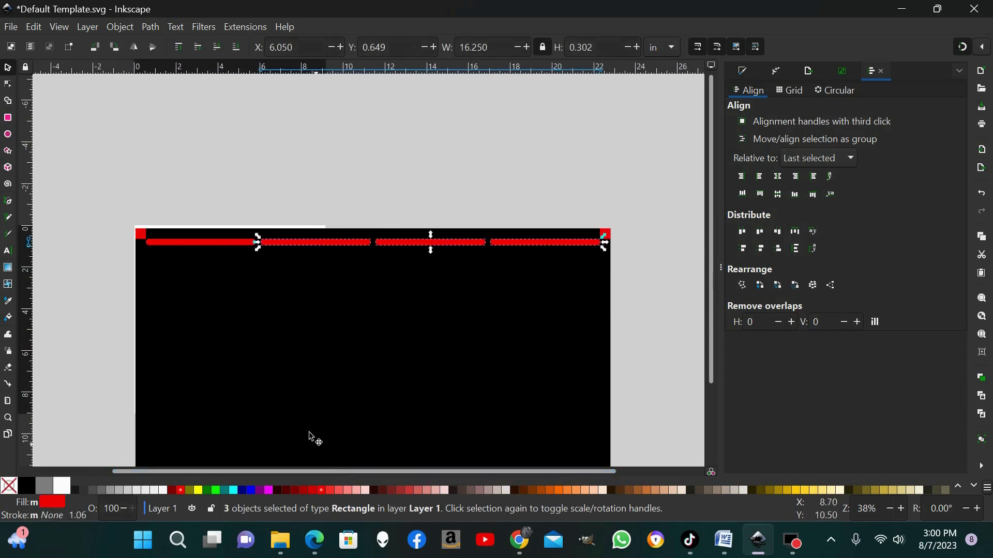
left_click(229, 244, "shift")
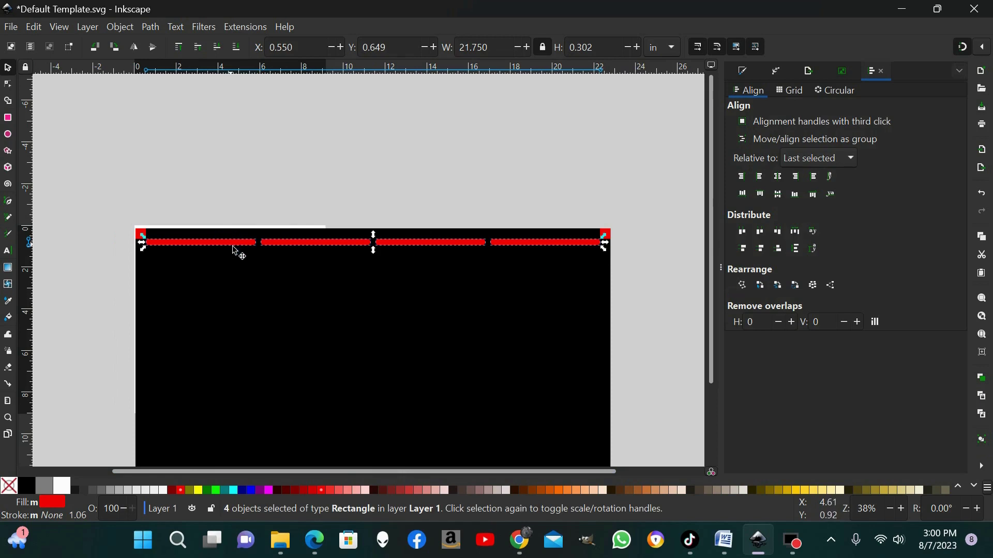
left_click(779, 196)
left_click(636, 201)
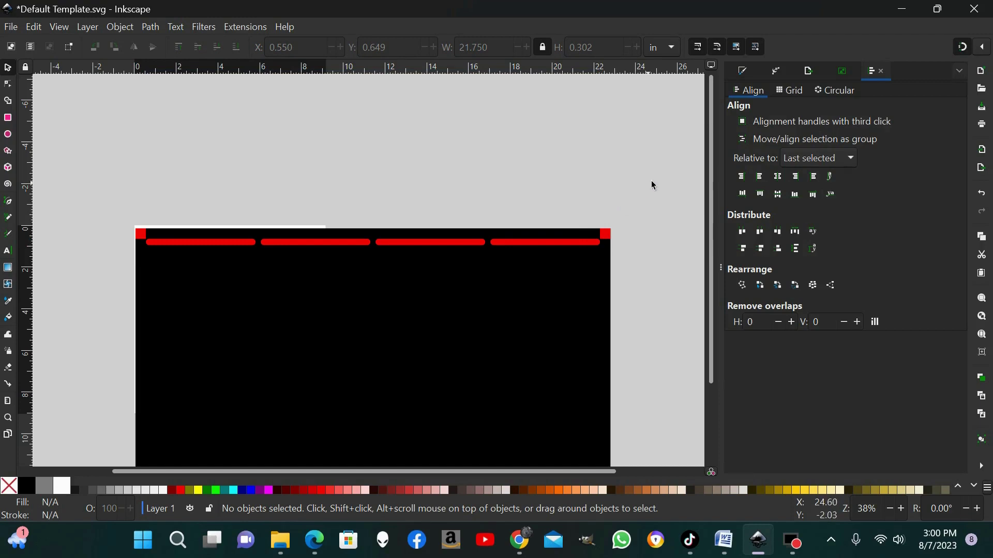
Select the four evenly spaced red bars and group them
key("plus")
key("minus")
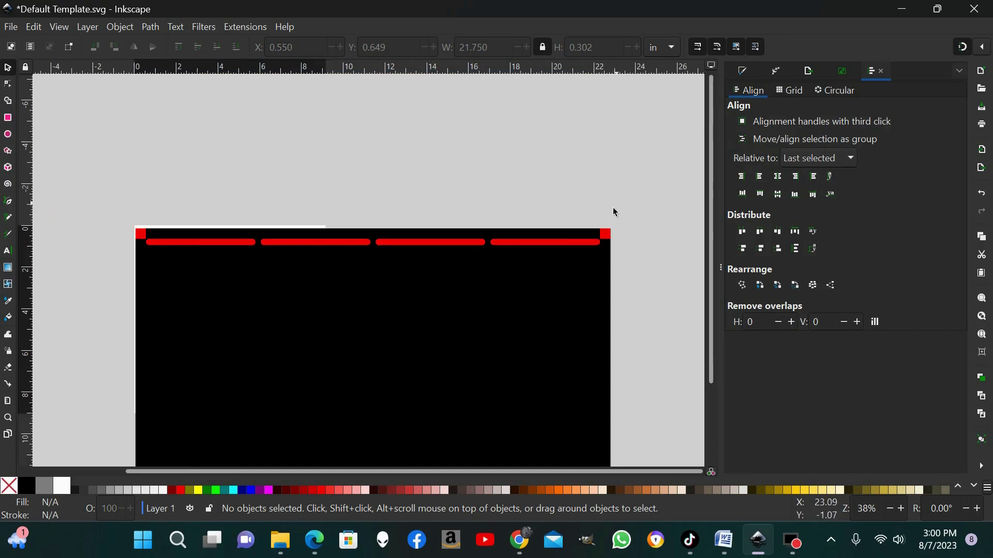
left_click_drag(605, 209, 141, 270)
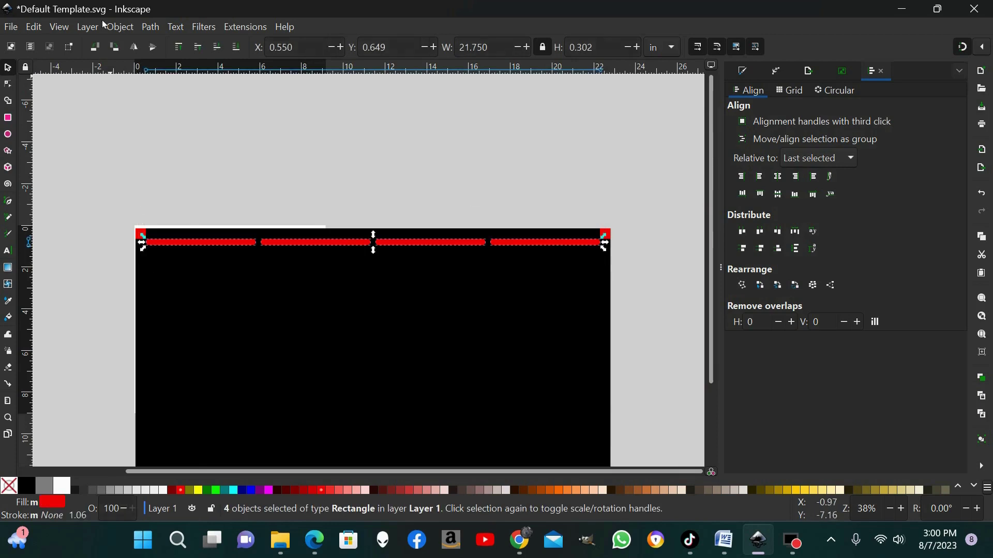
left_click(118, 26)
left_click(132, 144)
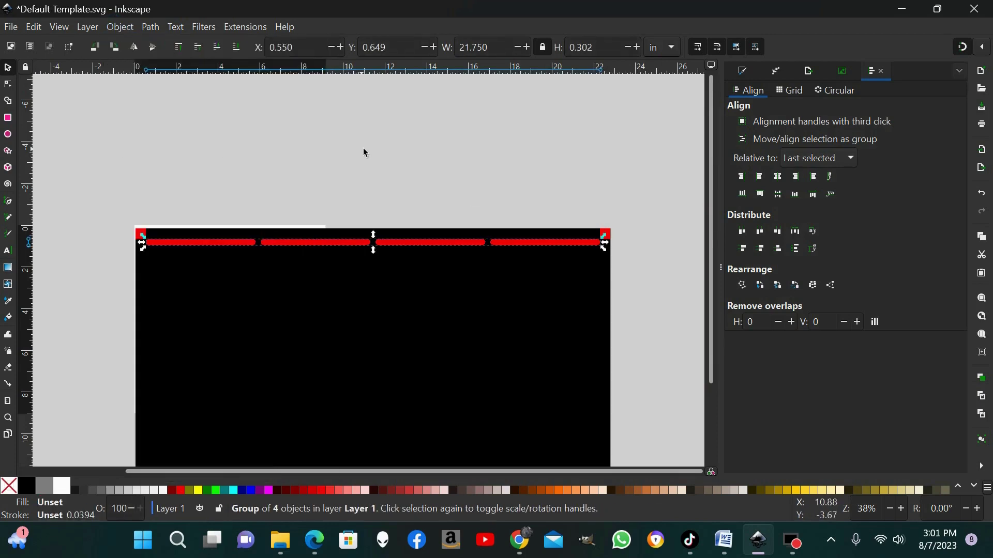
Duplicate the group of red bars four times downward, stacking the copies into five touching rows
key("plus")
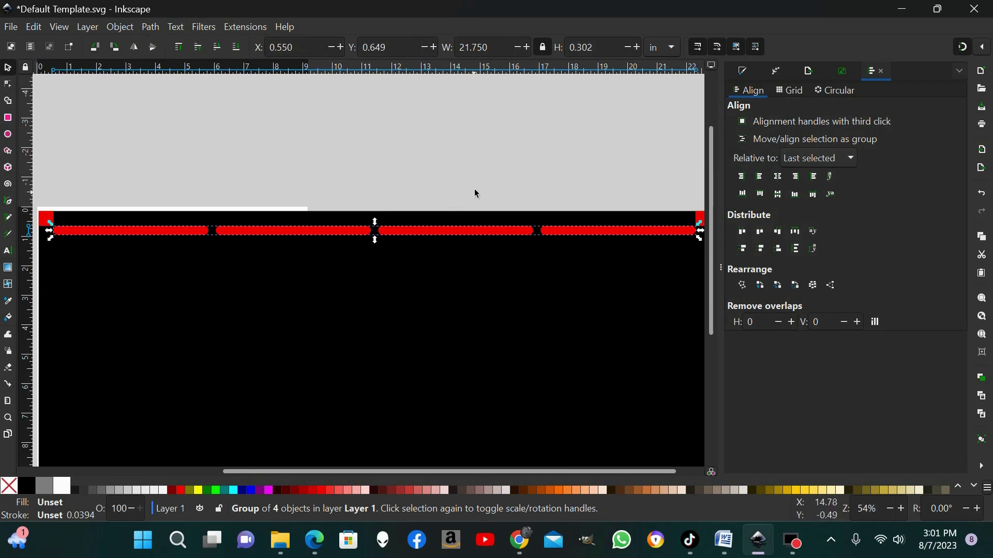
key("ctrl")
key("ctrl")
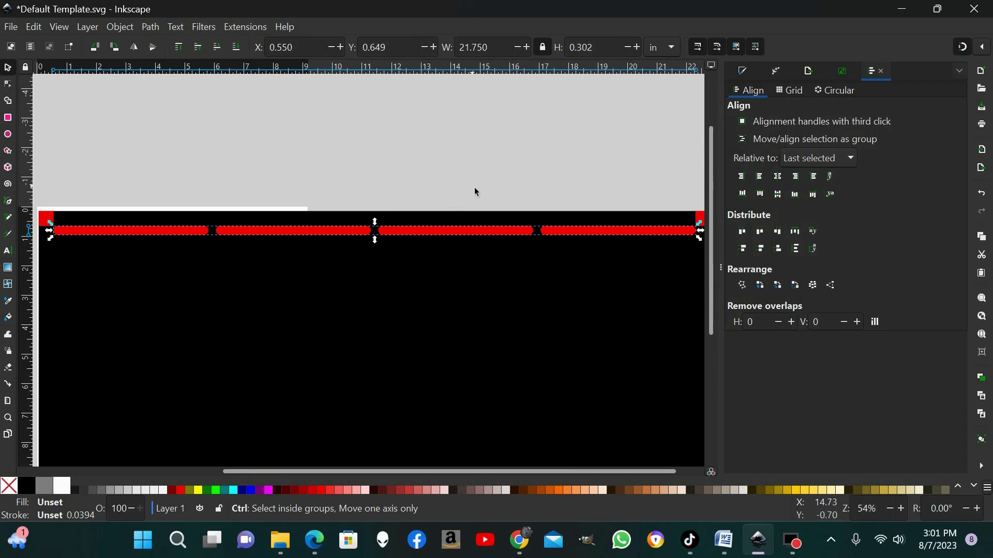
left_click_drag(363, 239, 370, 279)
key("ctrl")
key("ctrl")
key("ctrl")
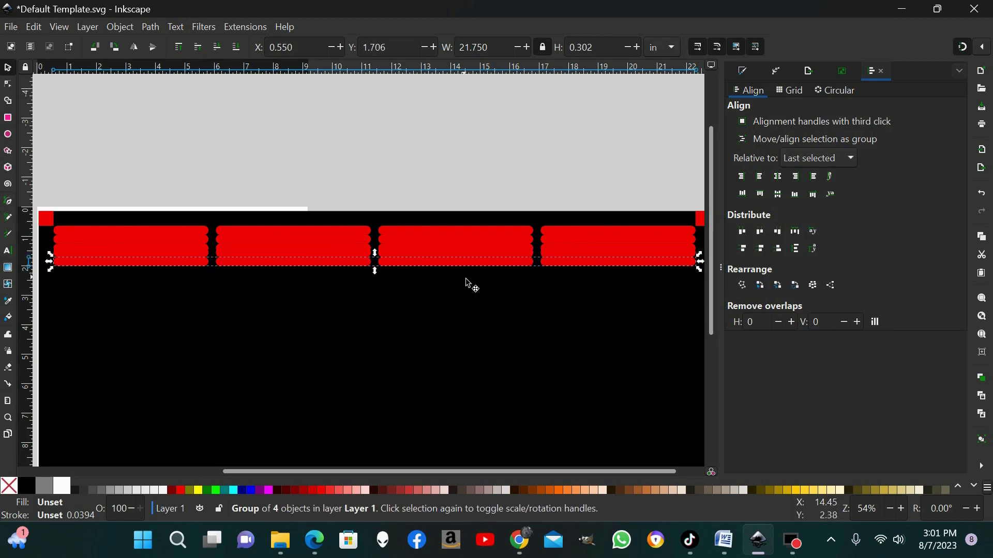
Duplicate the five rows of red bars directly below, and duplicate the resulting ten rows beneath them
key("minus")
left_click_drag(606, 213, 146, 292)
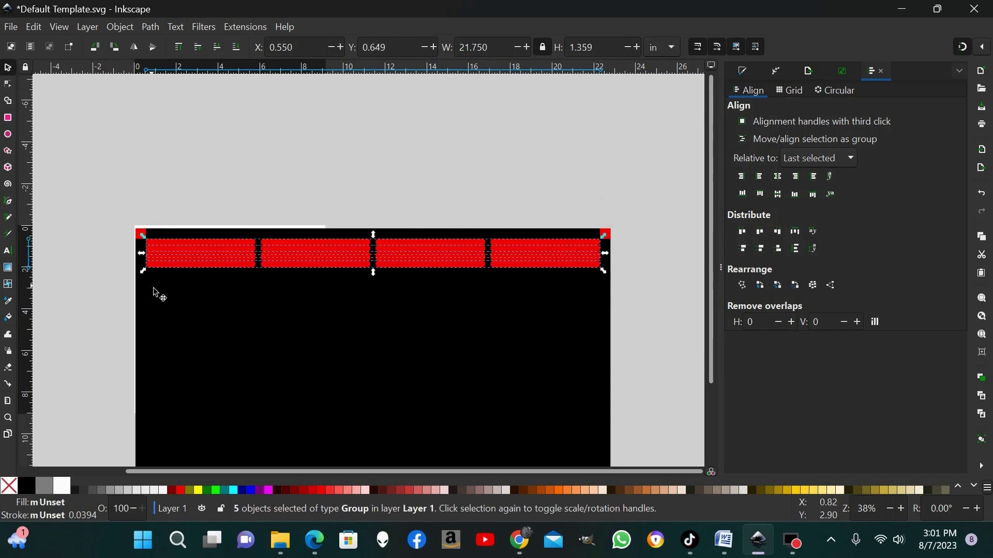
left_click(167, 244, "ctrl")
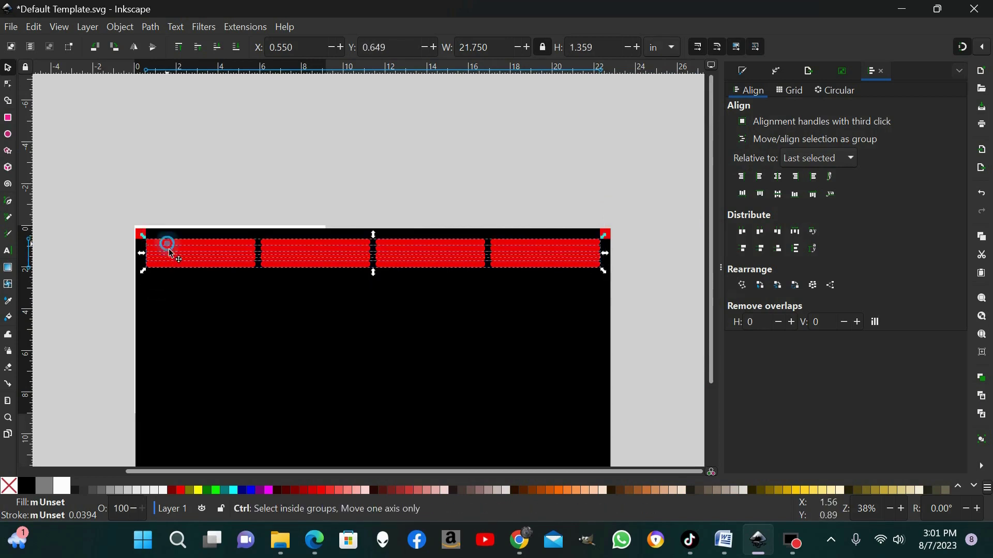
left_click_drag(170, 252, 169, 288)
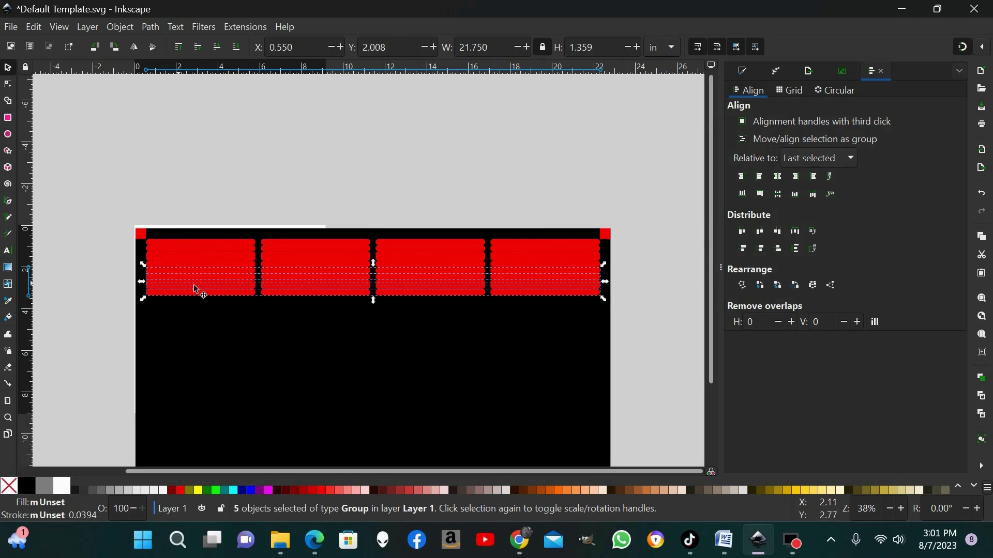
left_click_drag(610, 213, 146, 323)
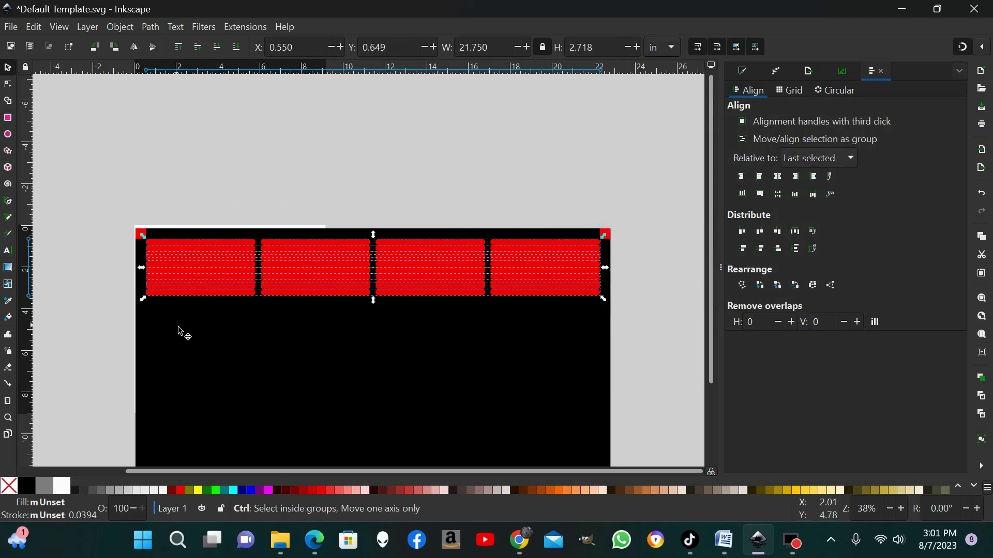
left_click_drag(203, 251, 202, 311)
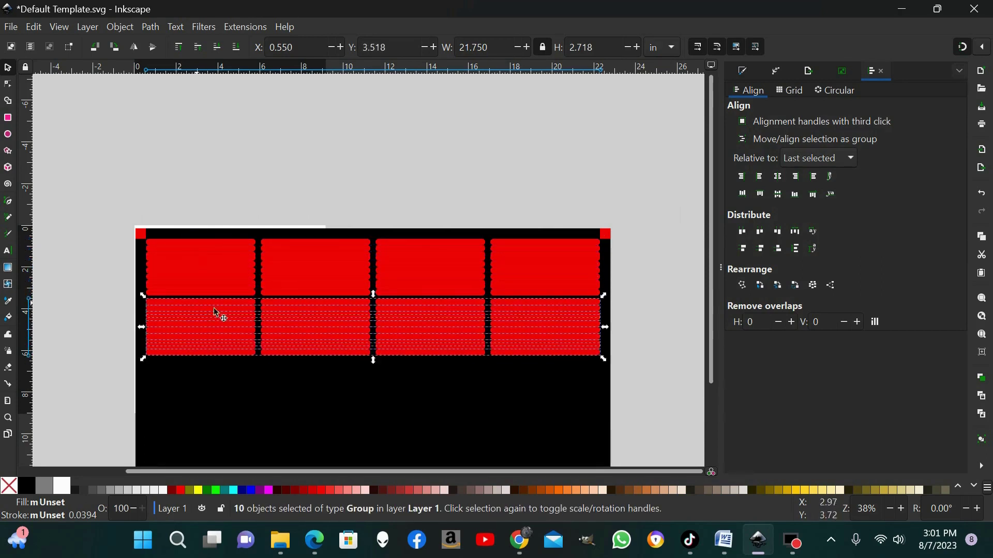
Duplicate the two lowest rows of red bars directly beneath them, and select all the rows
left_click(667, 332)
scroll(667, 326, "down", 2)
key("plus")
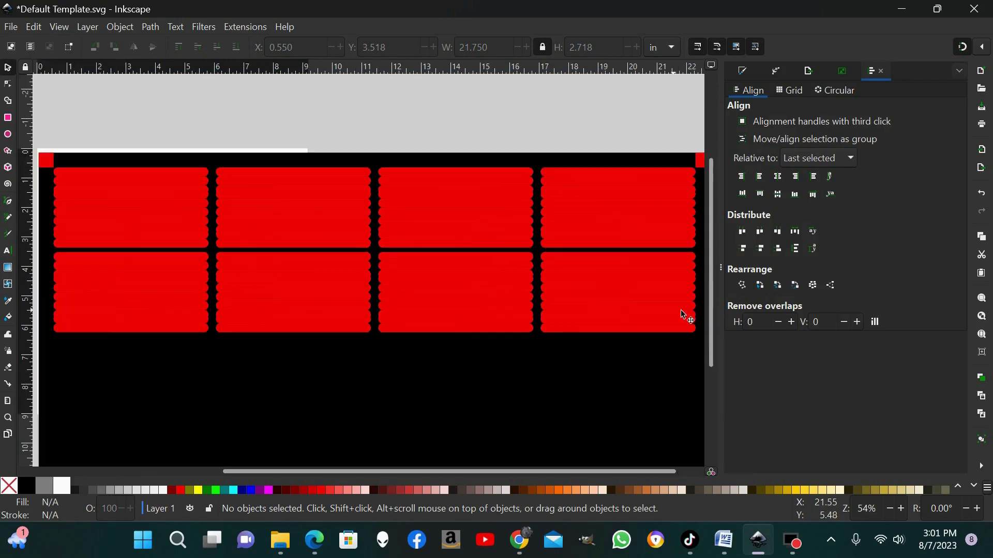
left_click_drag(458, 475, 484, 475)
left_click_drag(691, 315, 53, 360)
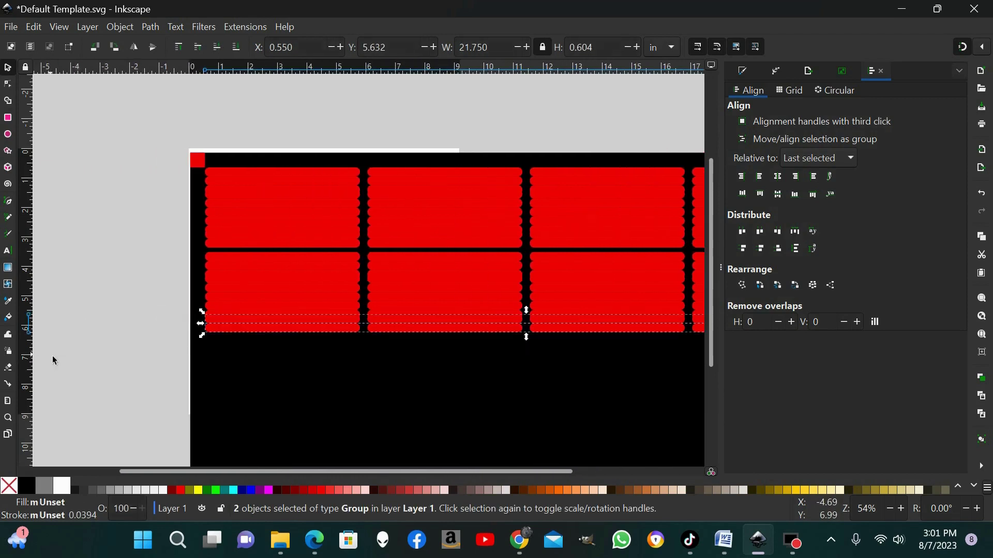
key("ctrl")
left_click_drag(270, 322, 264, 350)
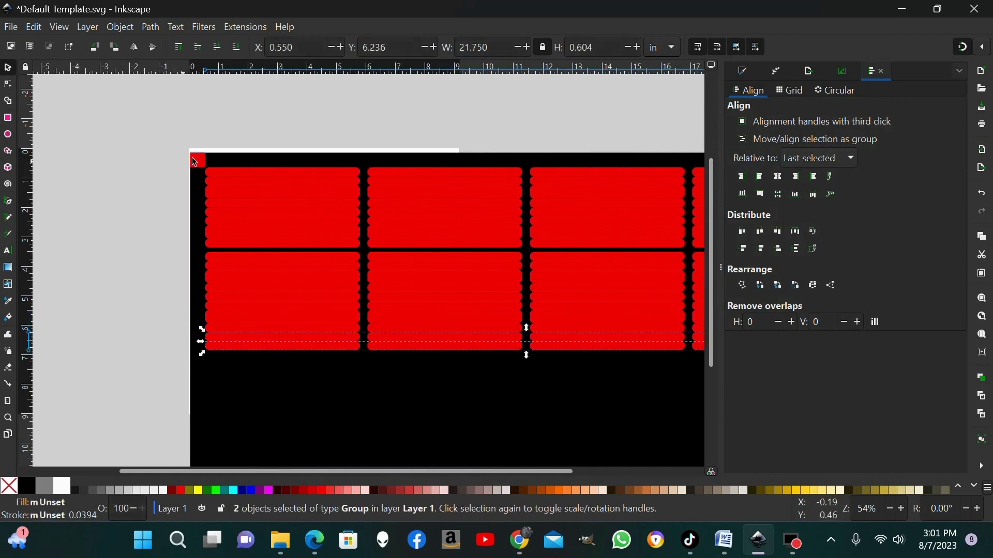
left_click_drag(203, 133, 628, 404)
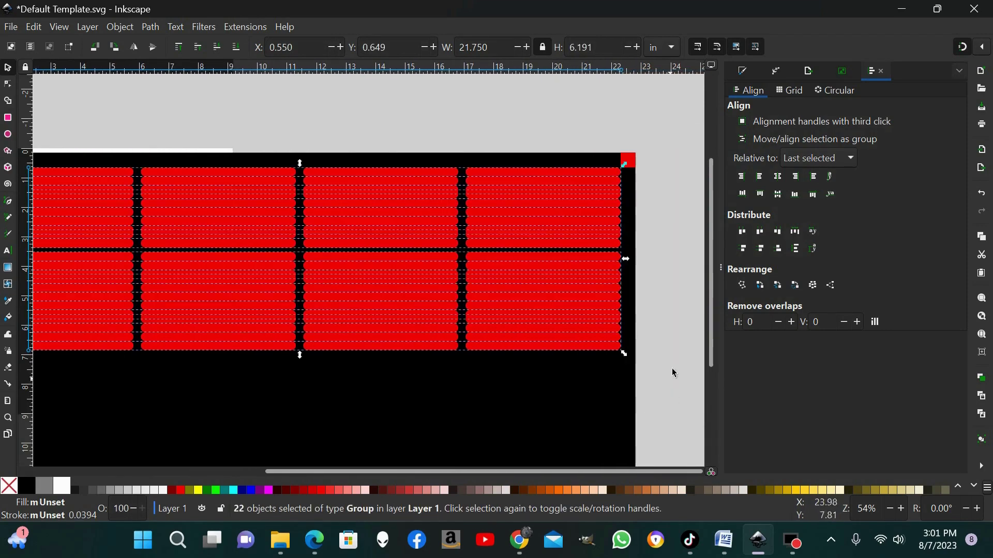
Copy the upper-right red square to the black rectangle's lower-right corner and move the lowest bar row against the copy's top edge
scroll(683, 280, "down", 2)
left_click(688, 196)
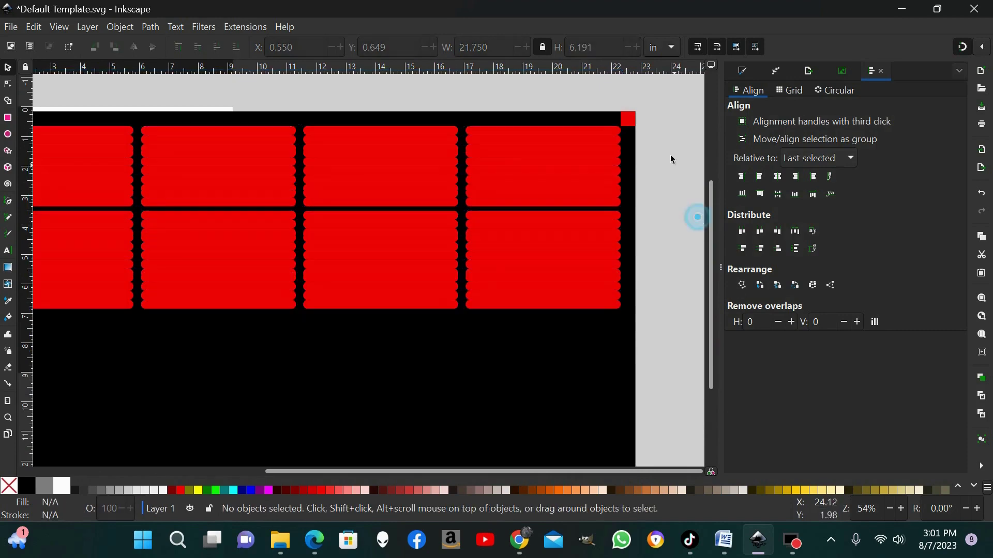
left_click_drag(661, 100, 600, 143)
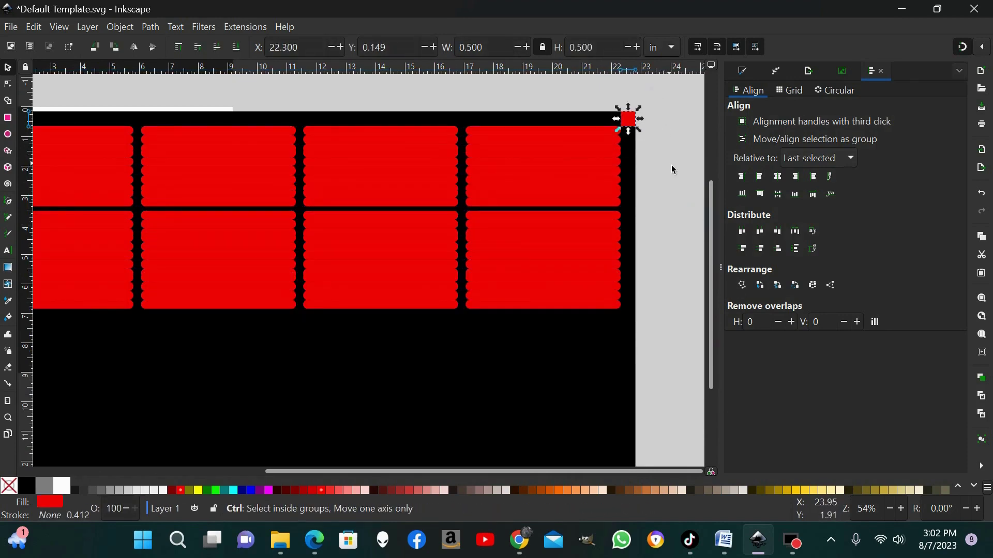
left_click_drag(641, 127, 628, 406)
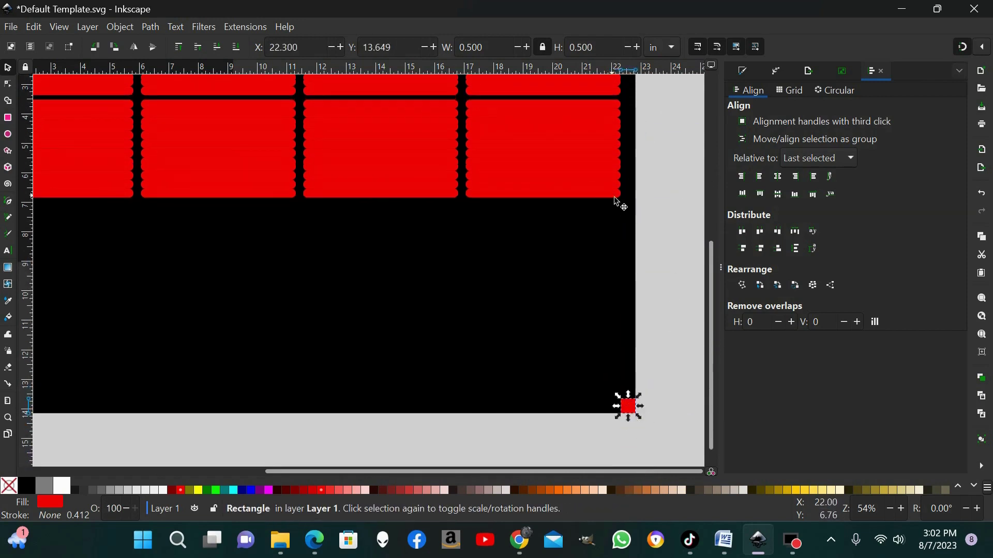
left_click_drag(618, 199, 612, 397)
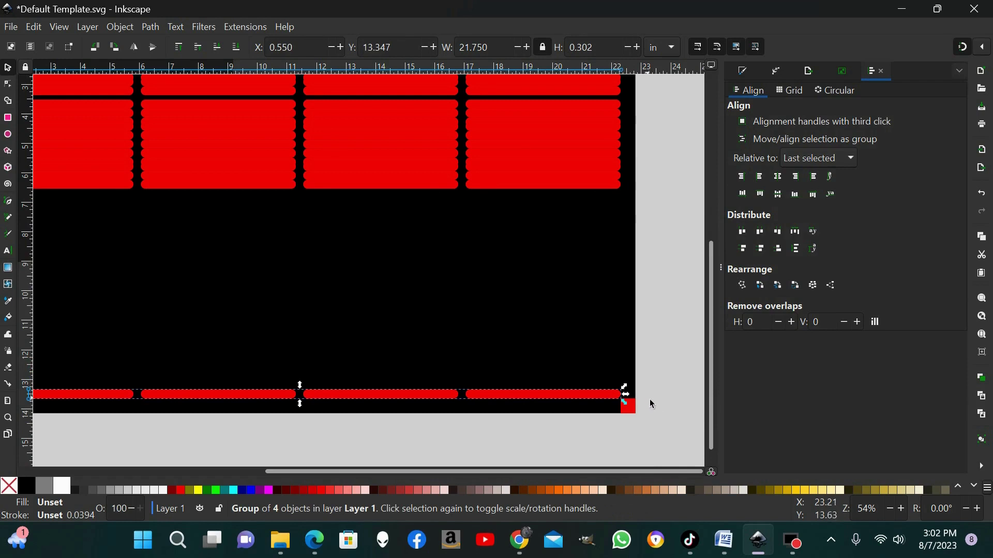
Delete the three red squares in the black rectangle's corners
key("minus")
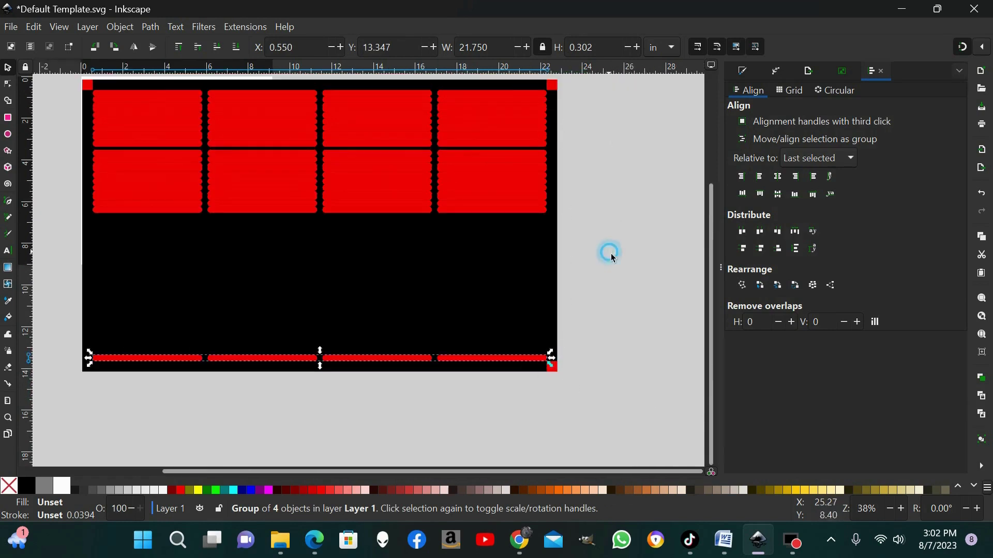
left_click(605, 276)
scroll(606, 284, "up", 1)
left_click_drag(577, 107, 533, 140)
left_click_drag(535, 144, 535, 144)
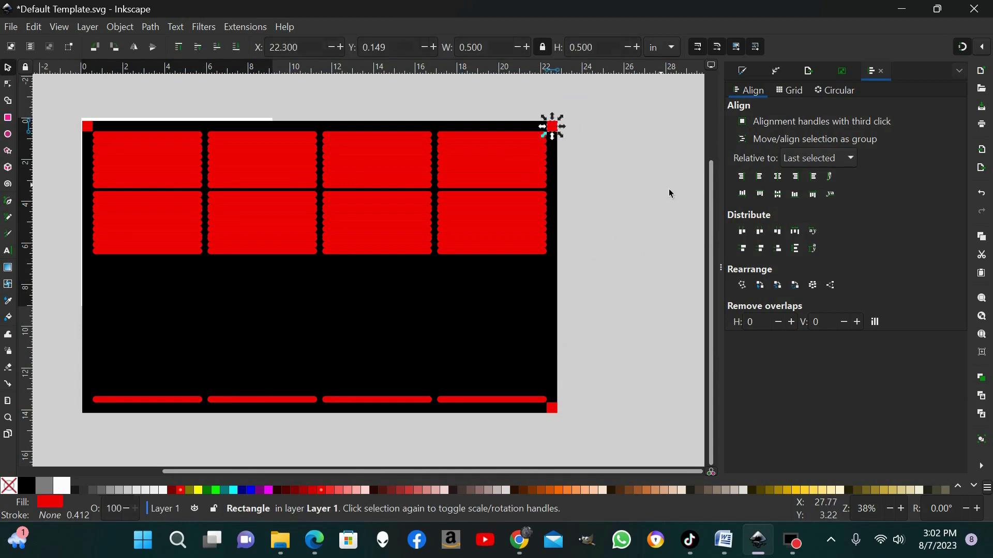
left_click(669, 255)
left_click_drag(597, 348, 545, 430)
key("Delete")
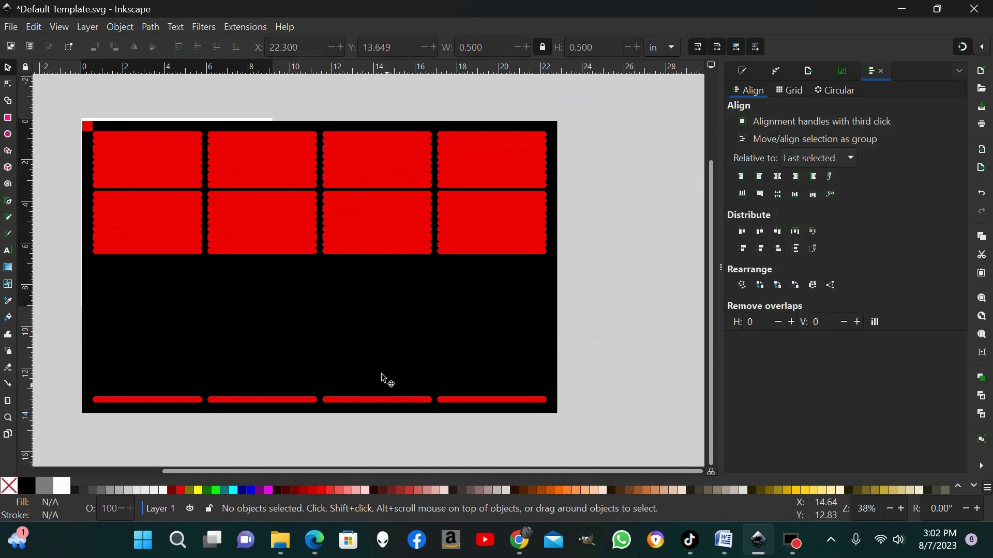
left_click_drag(106, 89, 63, 140)
key("Delete")
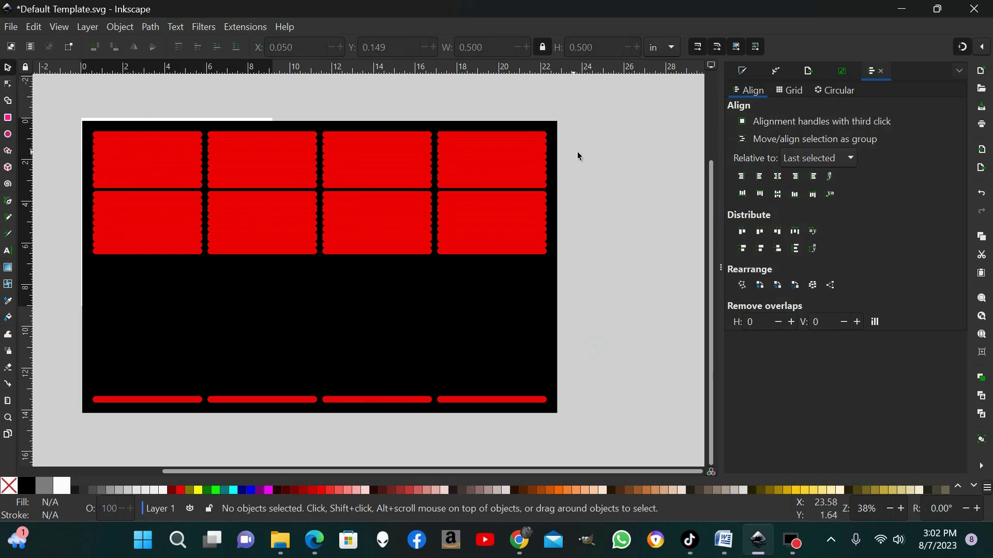
Distribute all rows of red bars with even vertical gaps and center them on the vertical axis relative to the top row
left_click_drag(581, 126, 89, 432)
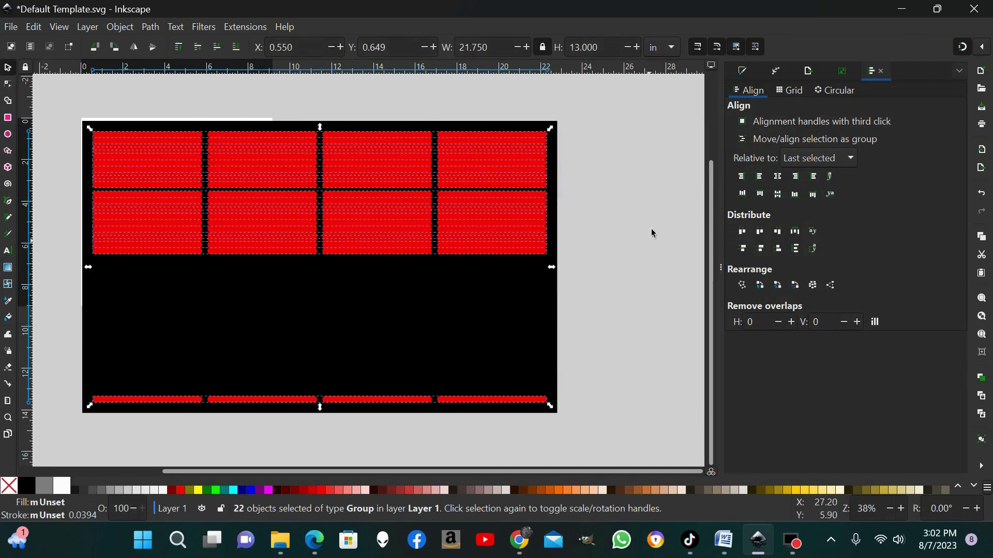
left_click(796, 253)
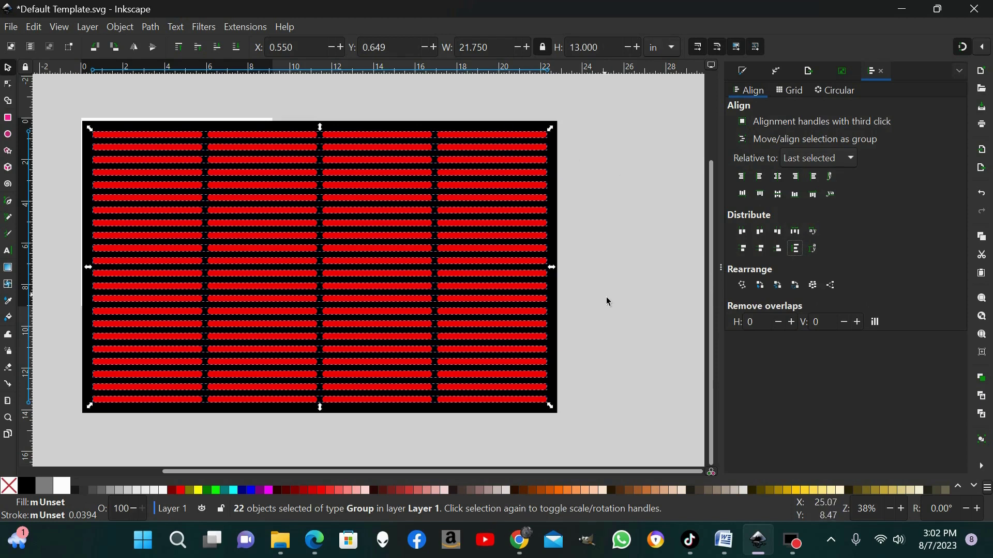
left_click(533, 134, "shift")
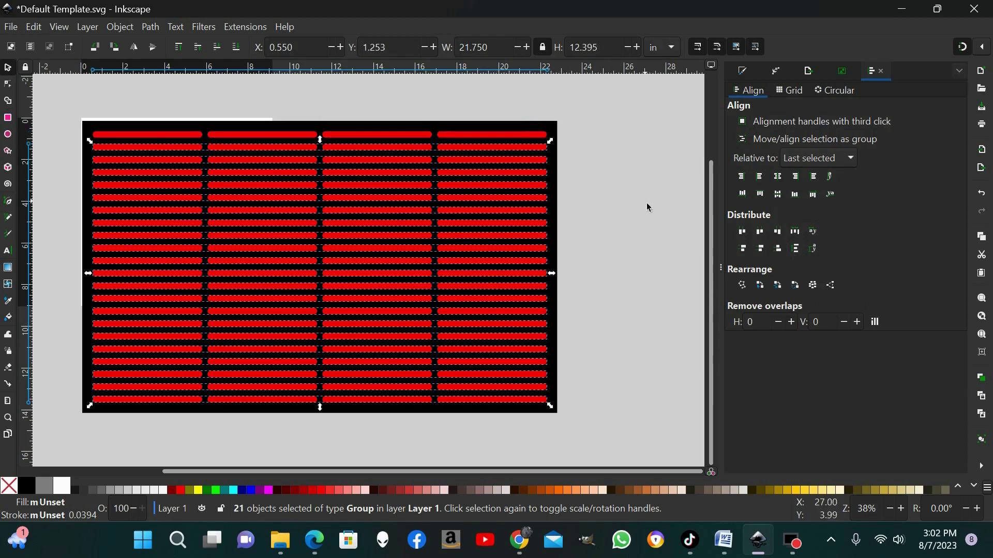
left_click(535, 135)
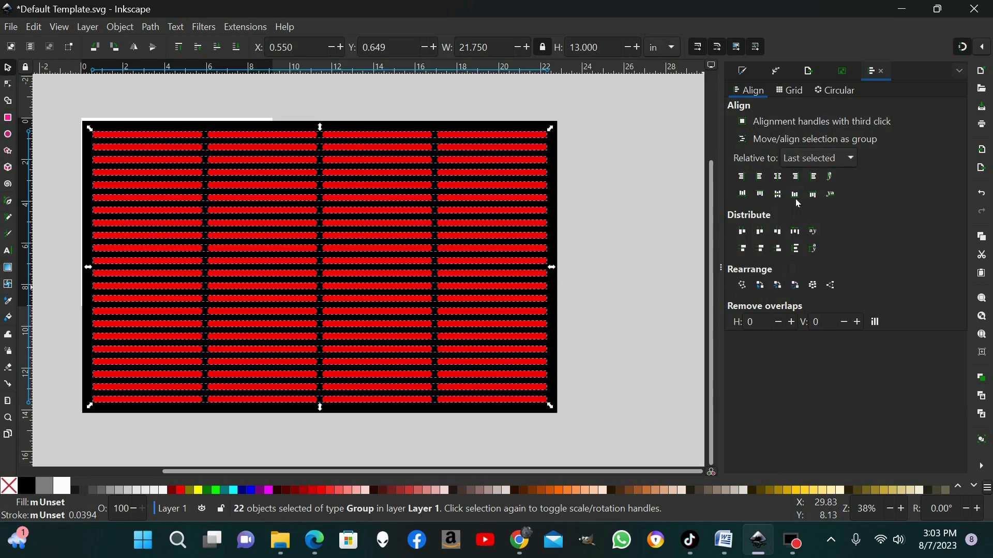
left_click(778, 177)
Ungroup all the rows of red bars and unite them into a single path with Union
left_click(127, 30)
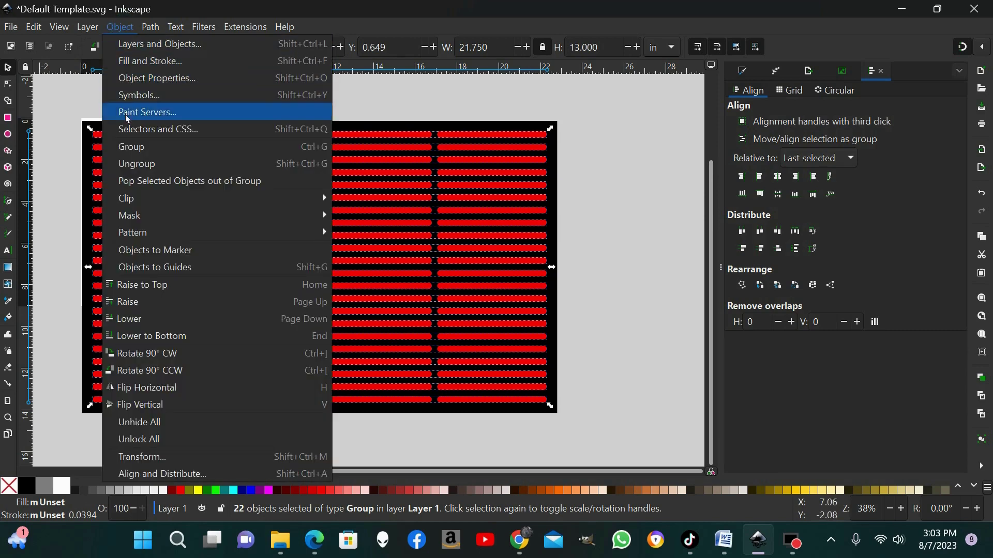
left_click(143, 166)
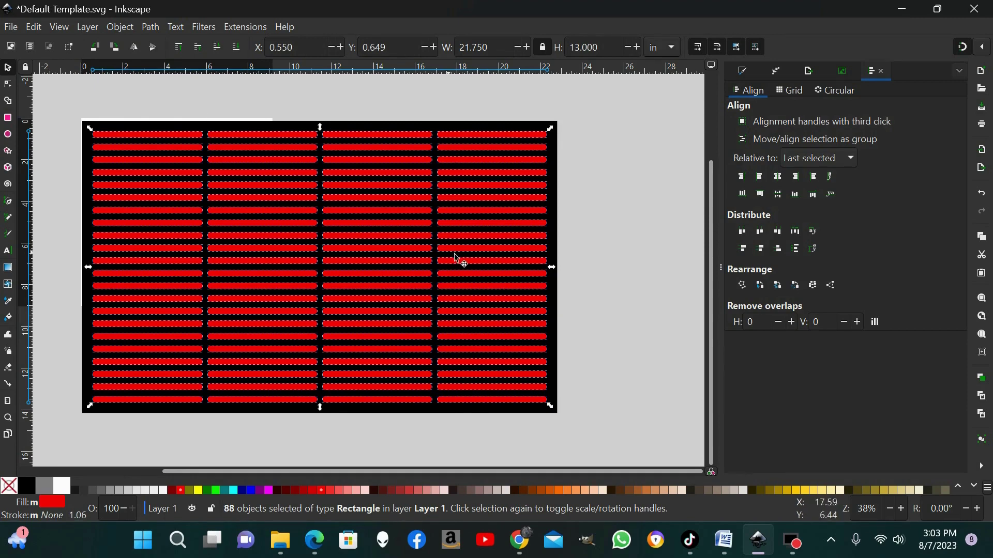
left_click(150, 27)
left_click(161, 96)
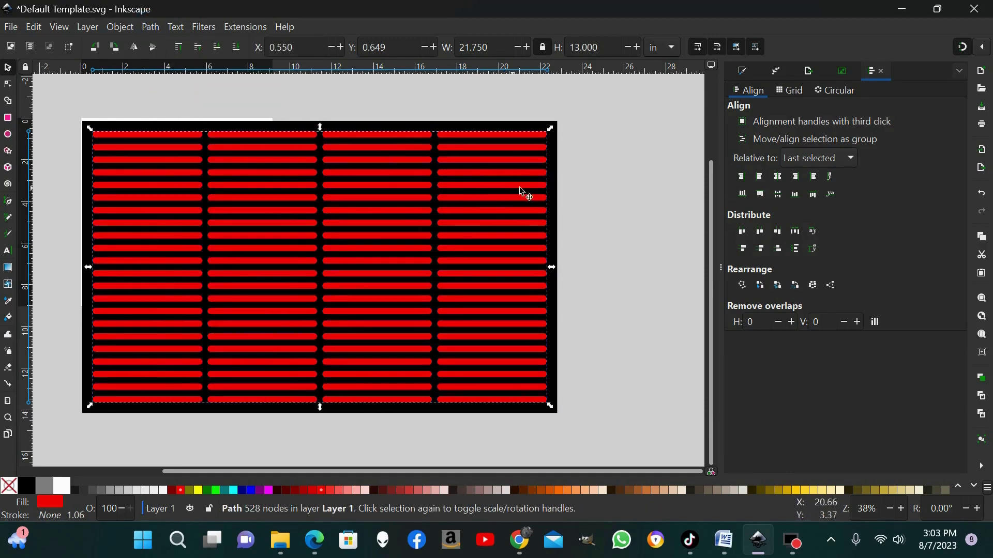
Center the united red bars and the black rectangle on each other along both the vertical and horizontal axes
left_click_drag(584, 111, 76, 437)
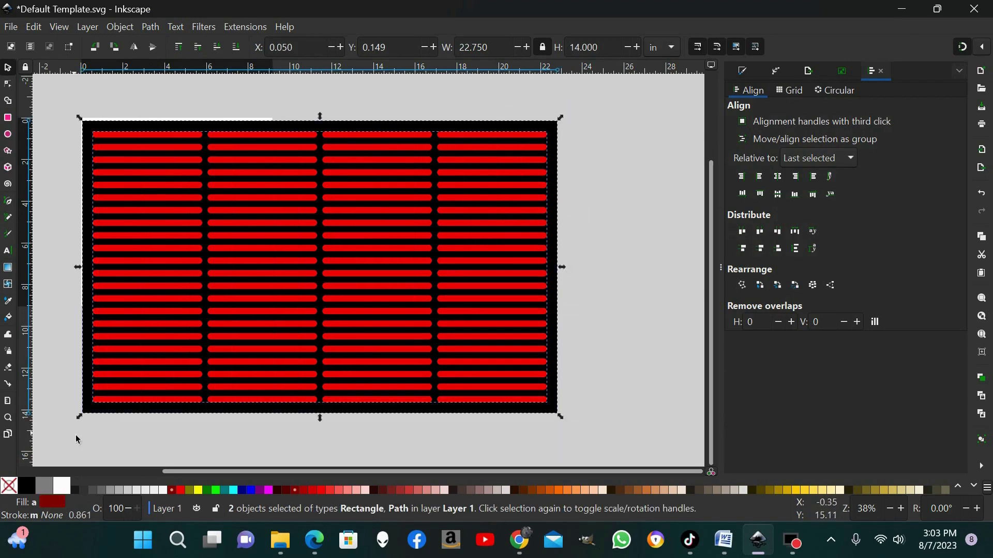
left_click(779, 177)
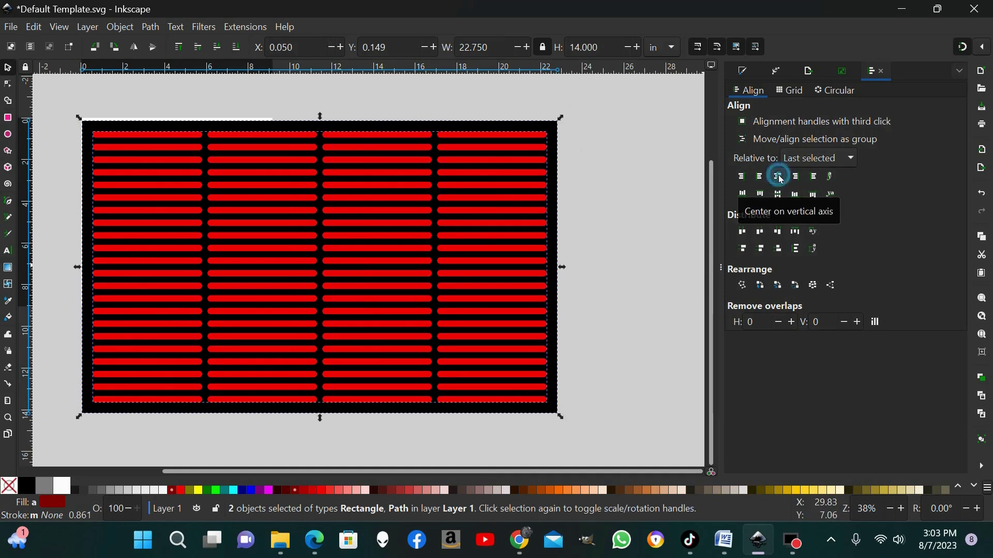
left_click(778, 195)
left_click(635, 174)
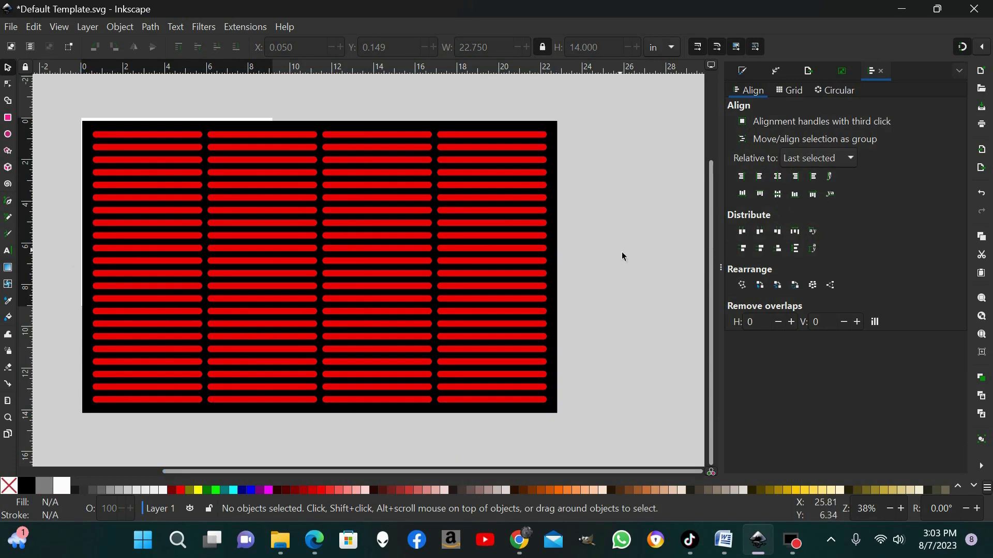
Round the black rectangle's corners with the Node tool to a radius of about 0.2 in
key("plus")
key("plus")
key("plus")
scroll(468, 444, "up", 5)
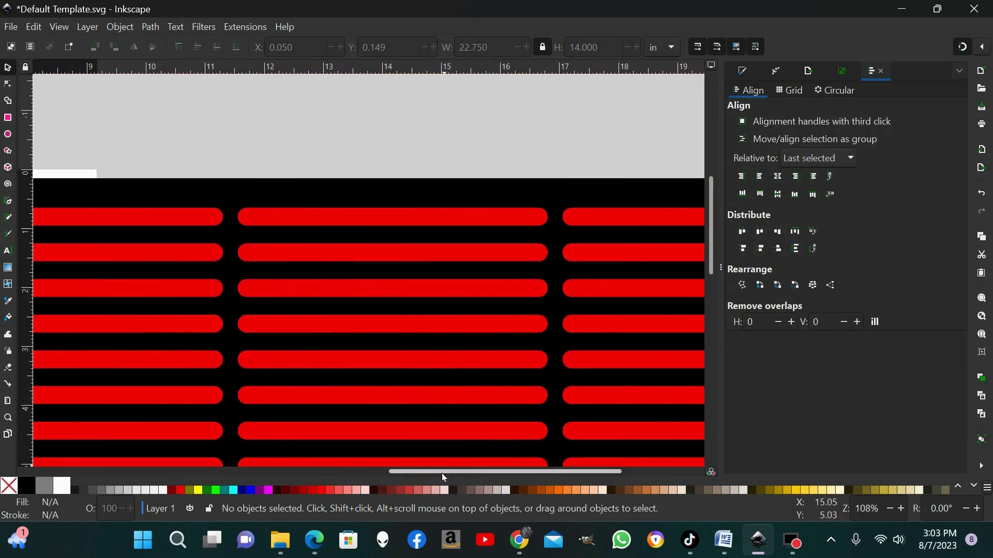
left_click_drag(444, 473, 654, 377)
key("plus")
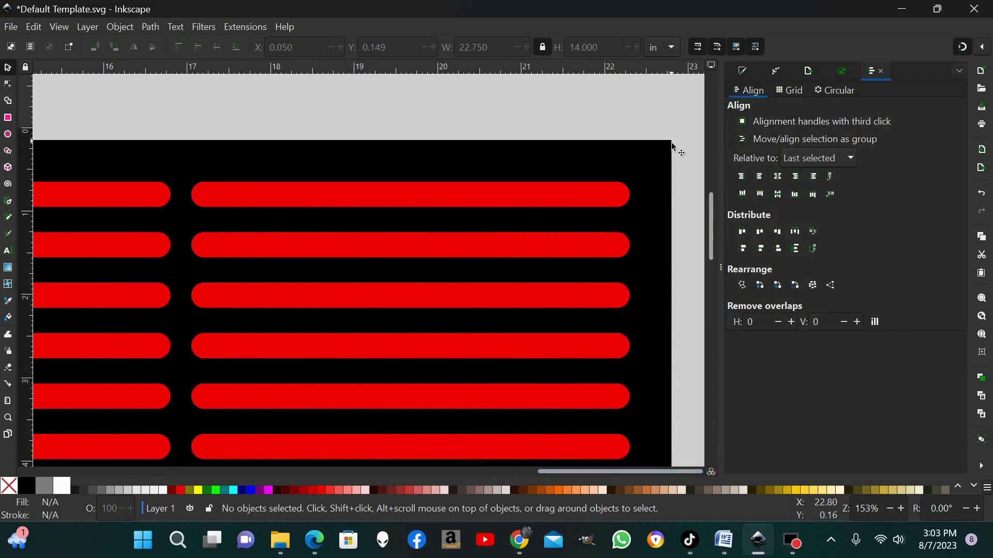
left_click(8, 85)
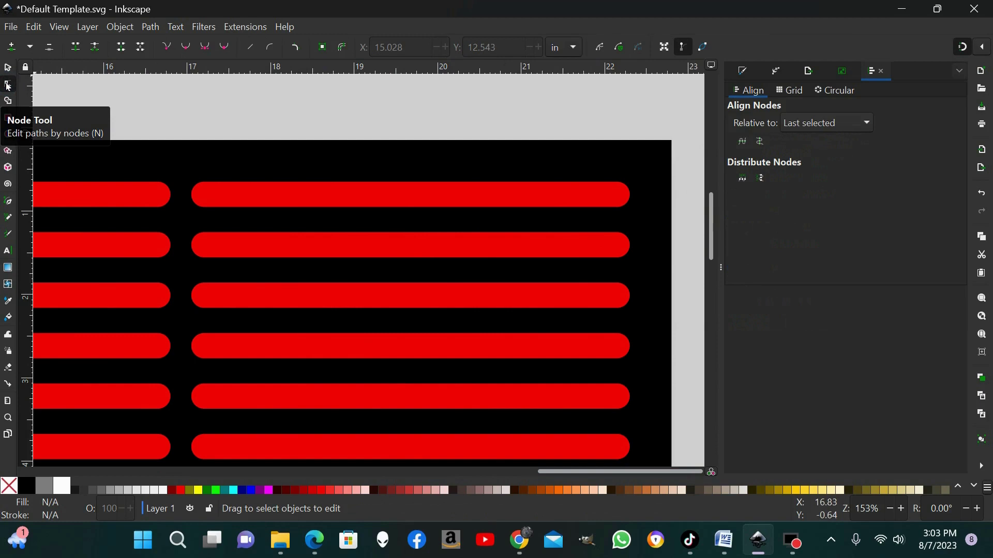
left_click(653, 150)
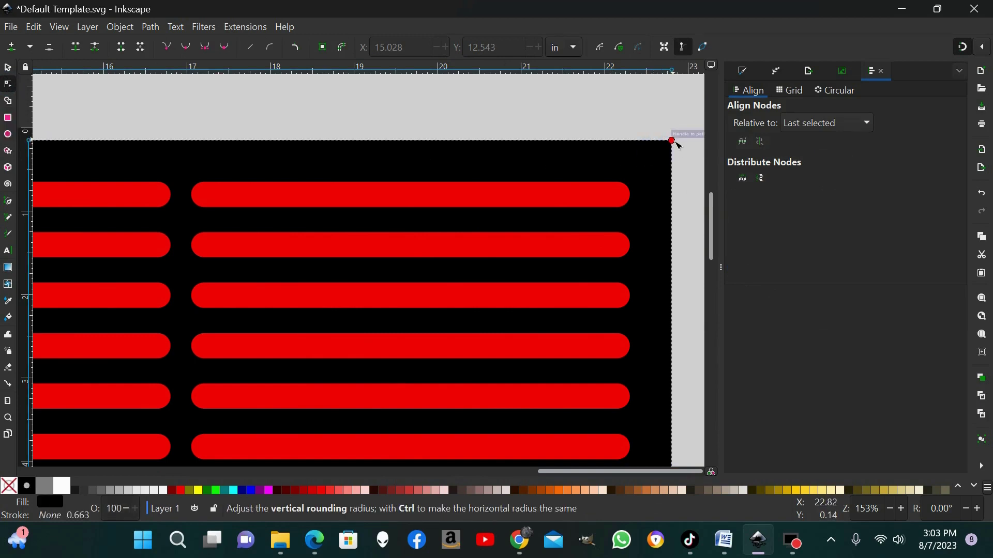
mouse_move(675, 143)
left_mouse_down()
mouse_move(673, 279)
mouse_move(673, 162)
left_mouse_up()
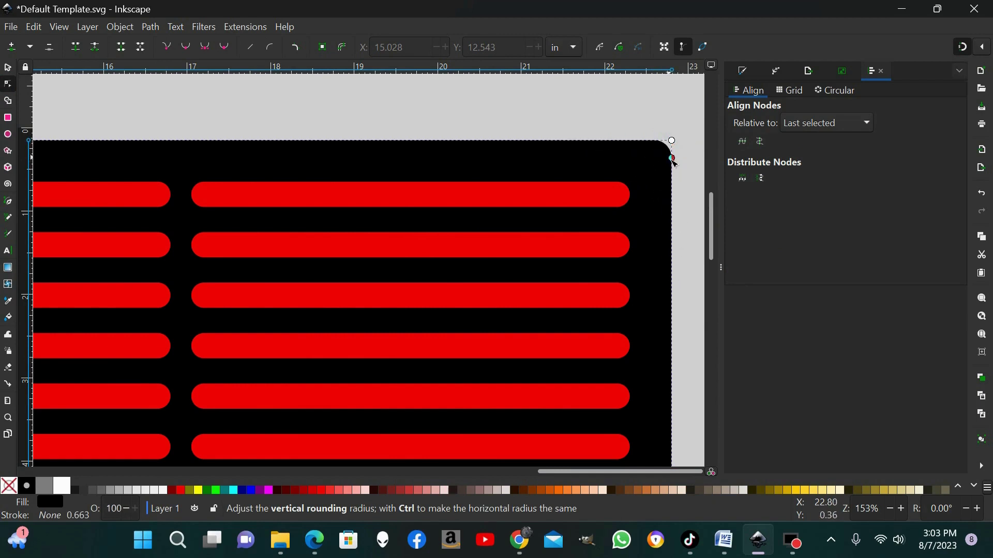
left_click(625, 105)
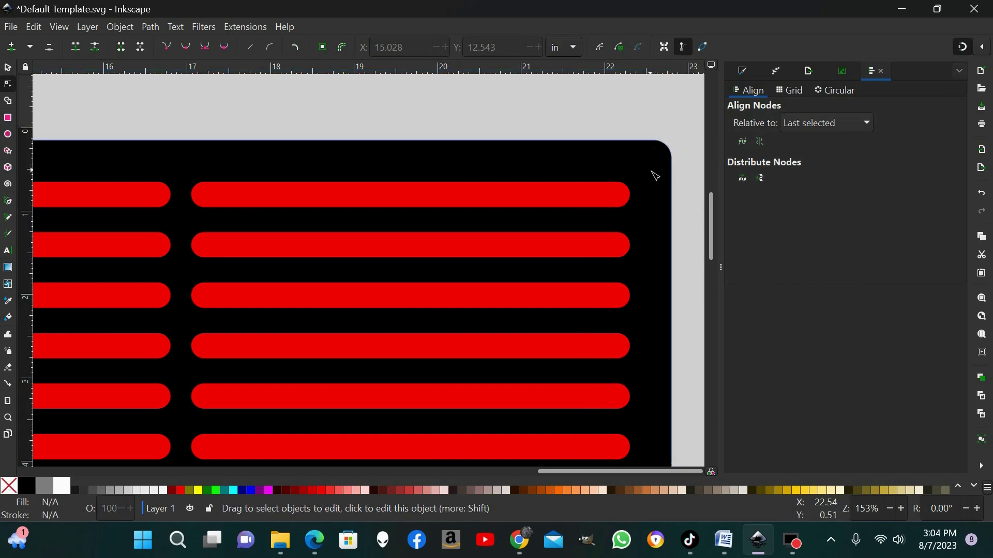
Cut the united red bars out of the black rectangle with the Difference operation
scroll(653, 170, "down", 6)
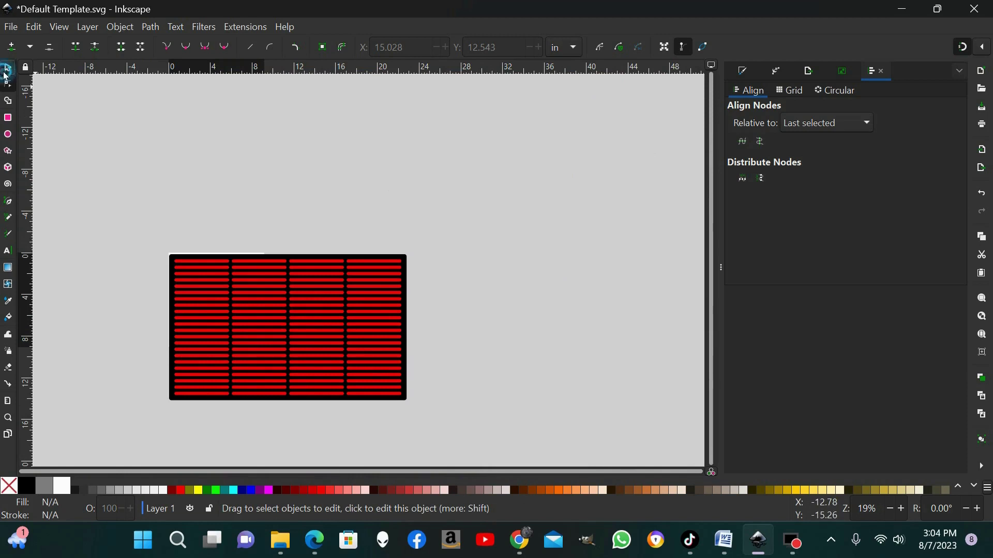
left_click(6, 69)
left_click_drag(440, 200, 144, 439)
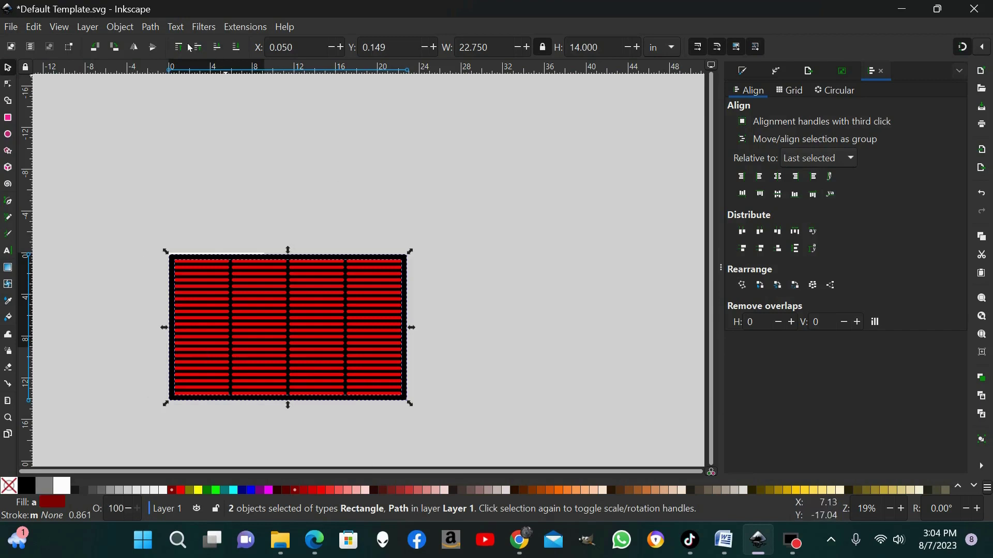
left_click(151, 27)
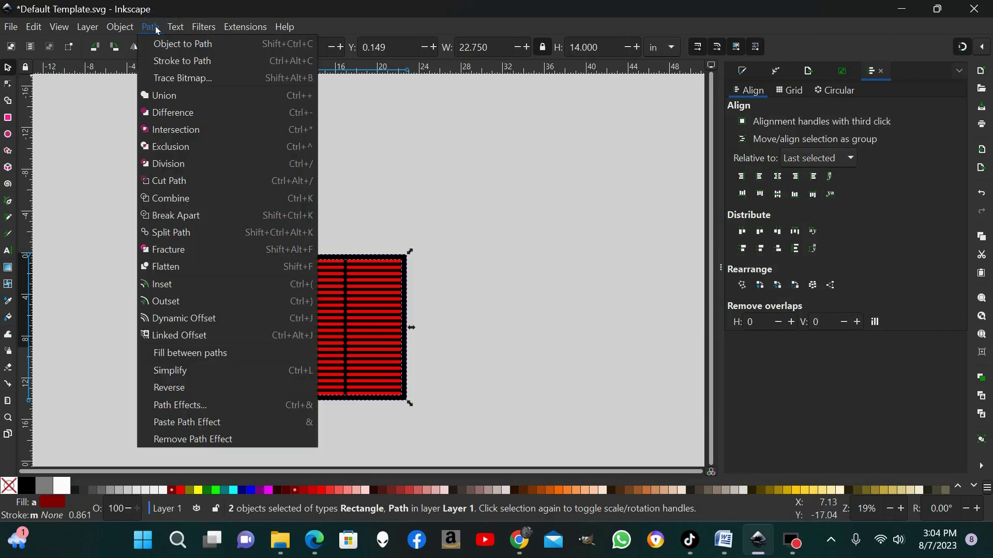
left_click(166, 113)
left_click(461, 225)
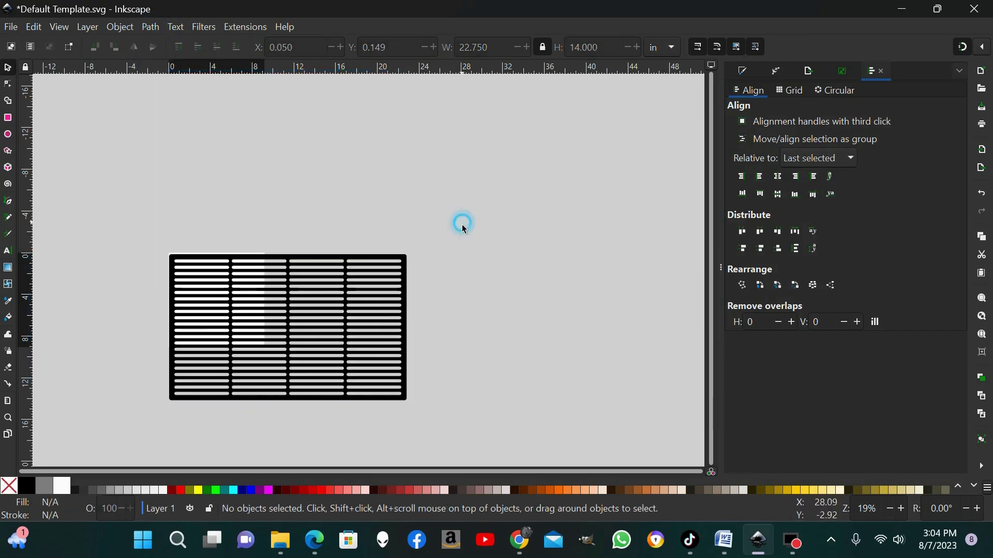
scroll(495, 398, "up", 3)
scroll(532, 330, "down", 5)
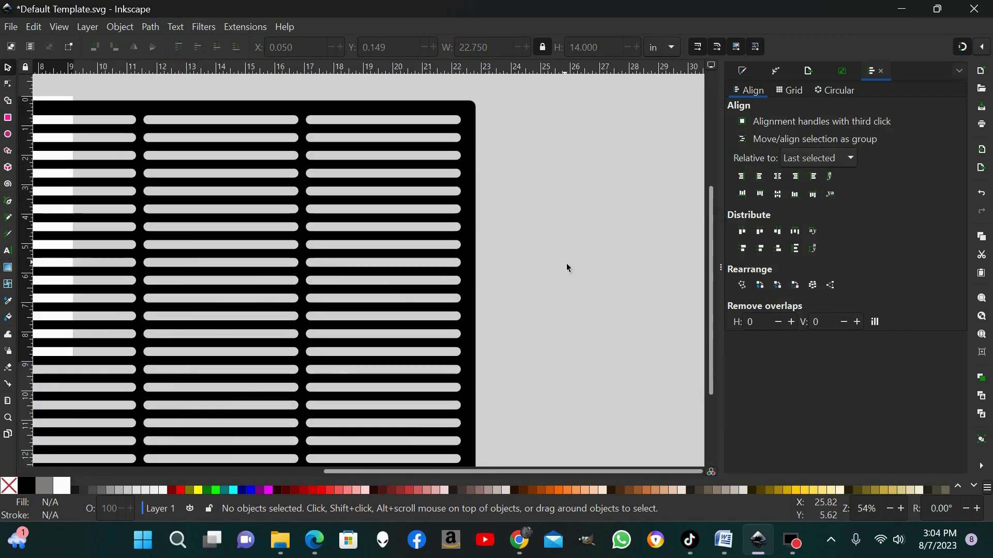
scroll(566, 263, "down", 1)
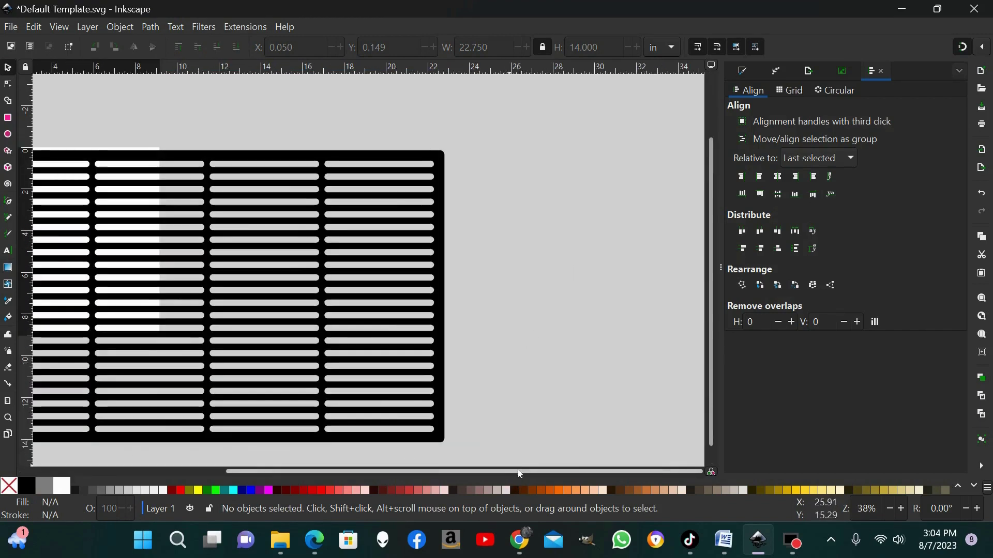
left_click_drag(510, 471, 414, 470)
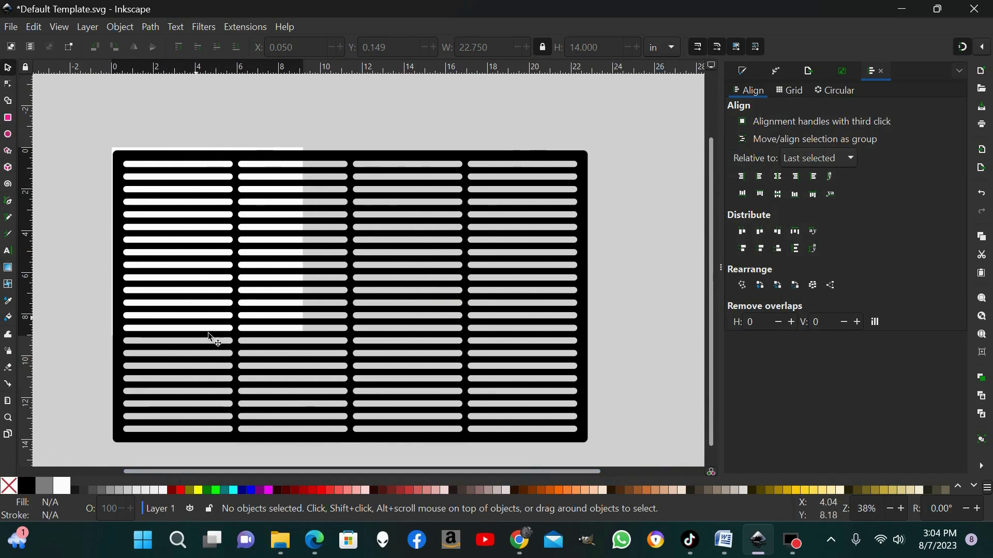